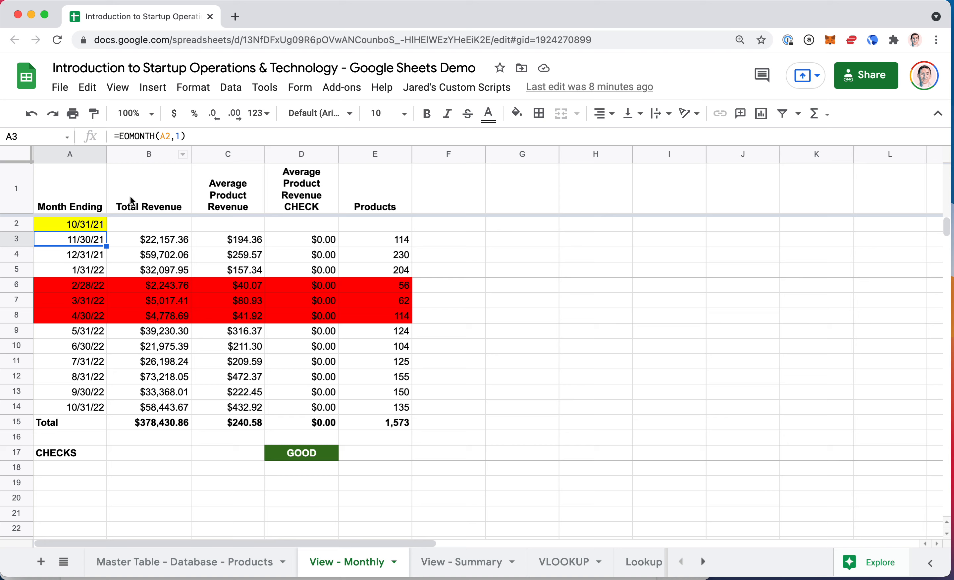
Step: Examine the EOMONTH formula in A3 and the explanation of its arguments
double_click(69, 234)
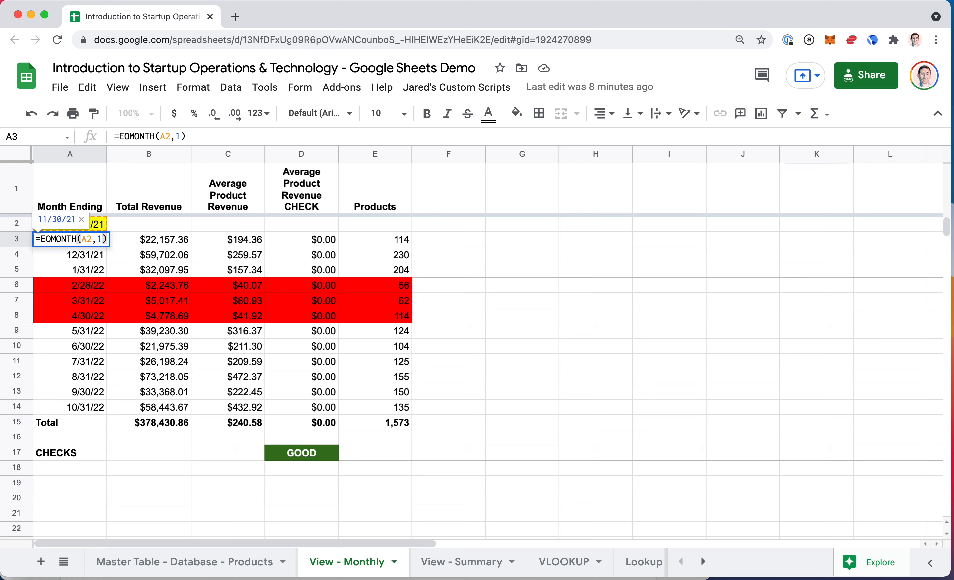
click(68, 240)
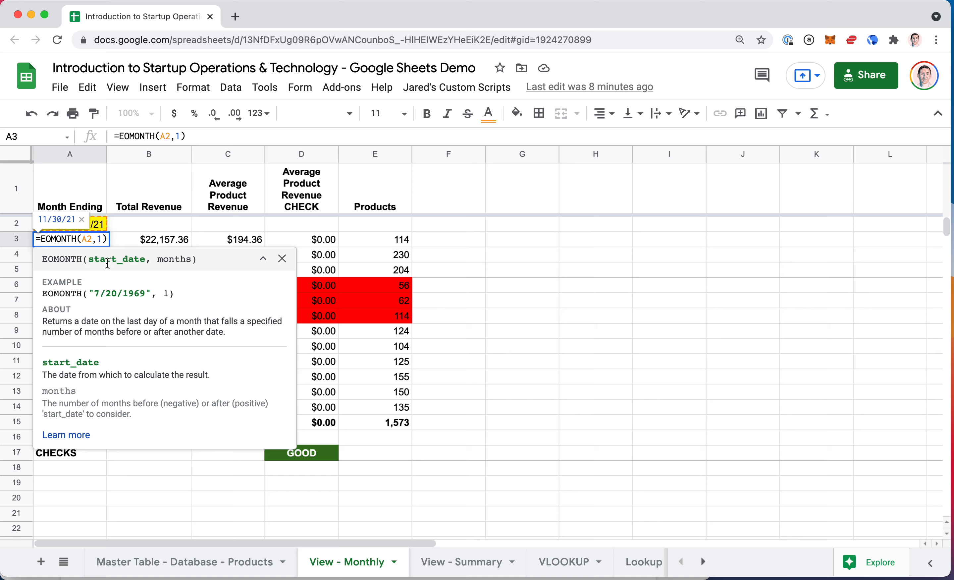
key(Escape)
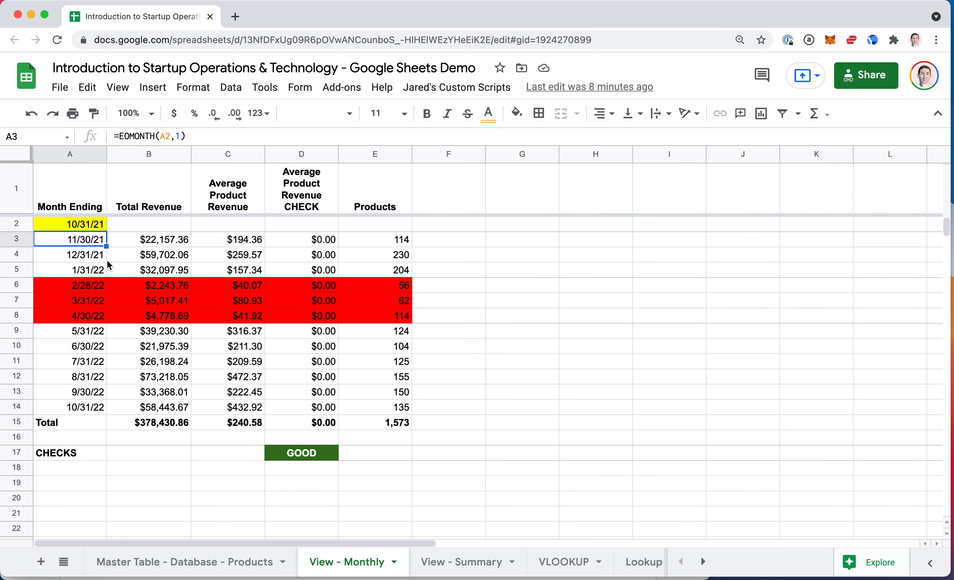
double_click(90, 239)
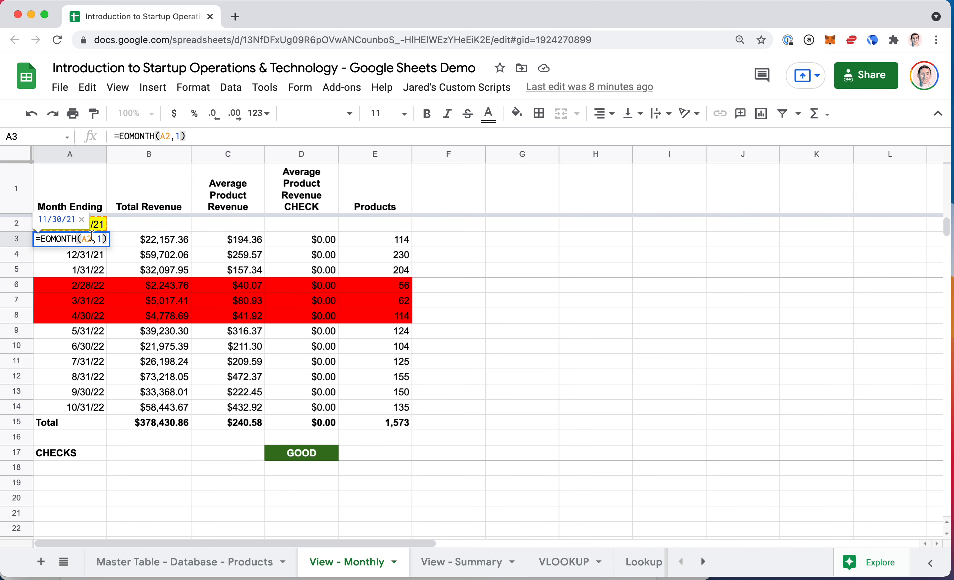
key(Escape)
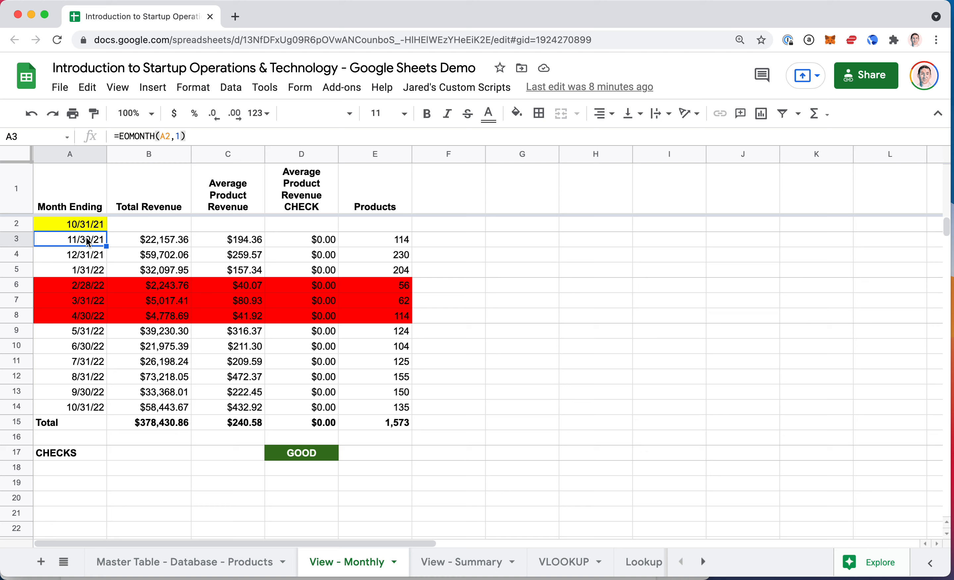
double_click(86, 238)
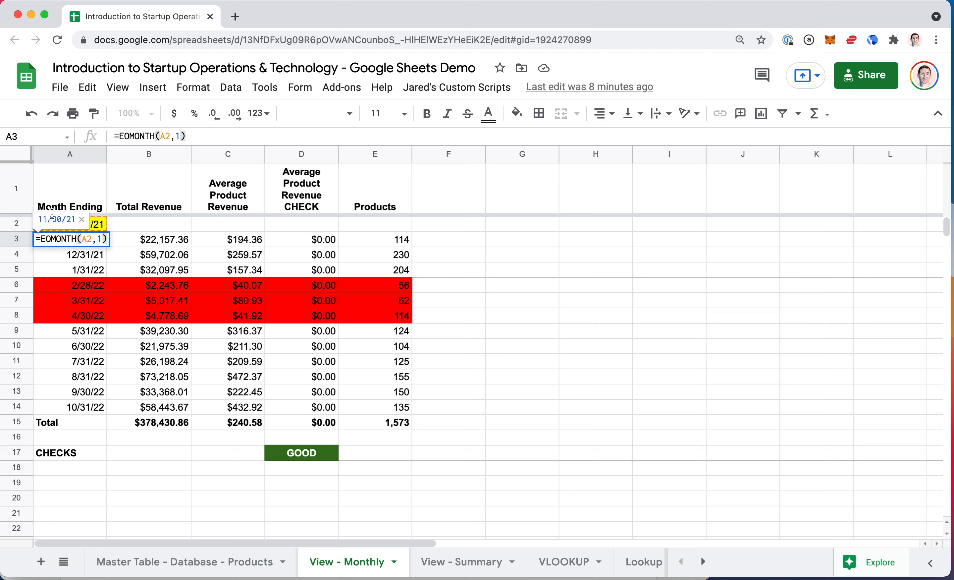
key(Escape)
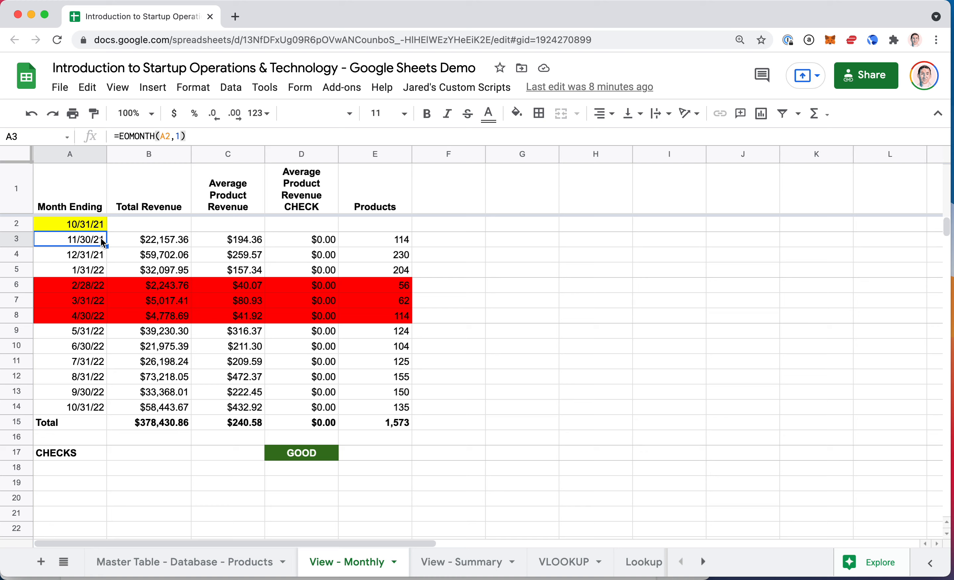
Step: Clear the month-end formulas in A4:A14, leaving A3 and the Total row in place
key(Down)
key(Down)
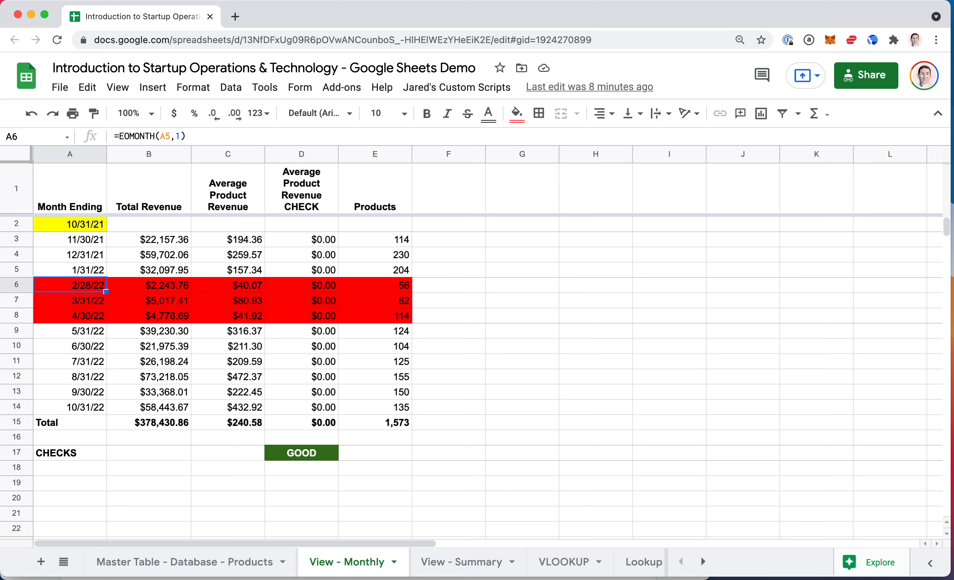
key(Up)
key(Up)
key(ctrl+shift+Down)
key(Down)
key(ctrl+shift+Down)
key(shift+Up)
key(Delete)
key(Up)
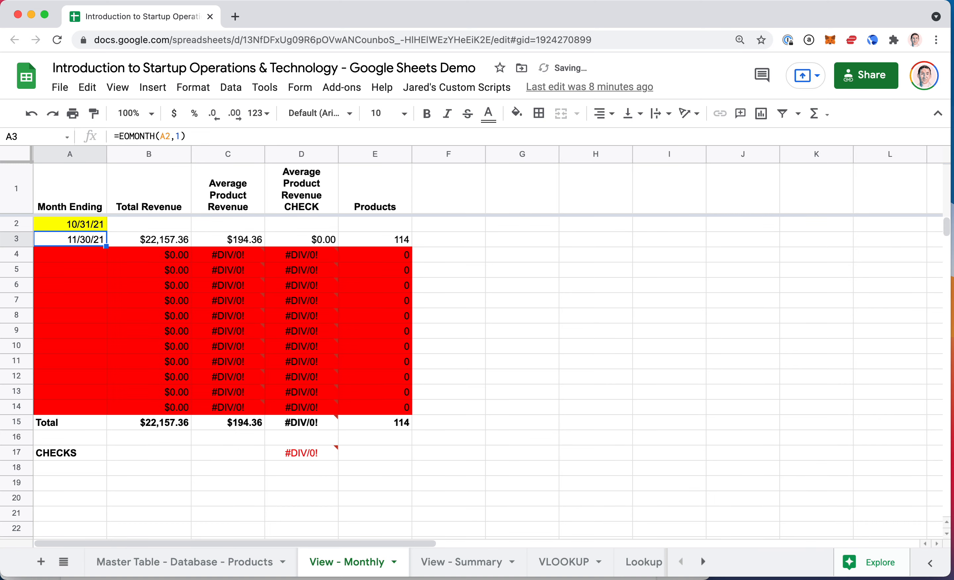
Step: Fill the EOMONTH formula from A3 down through A14
key(shift+Down)
key(shift+Down)
key(shift+Down)
key(shift+Down)
key(shift+Down)
key(shift+Down)
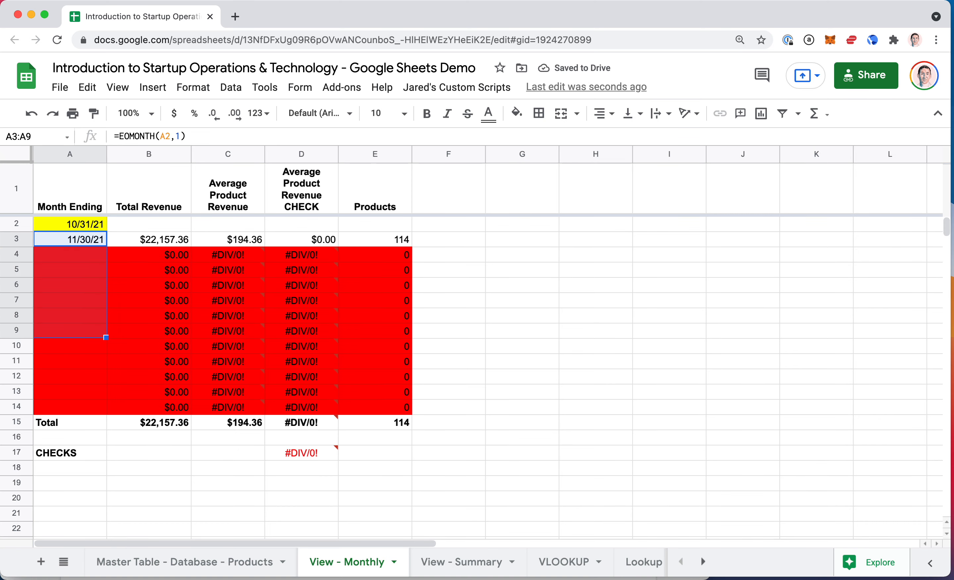
key(Up)
key(Down)
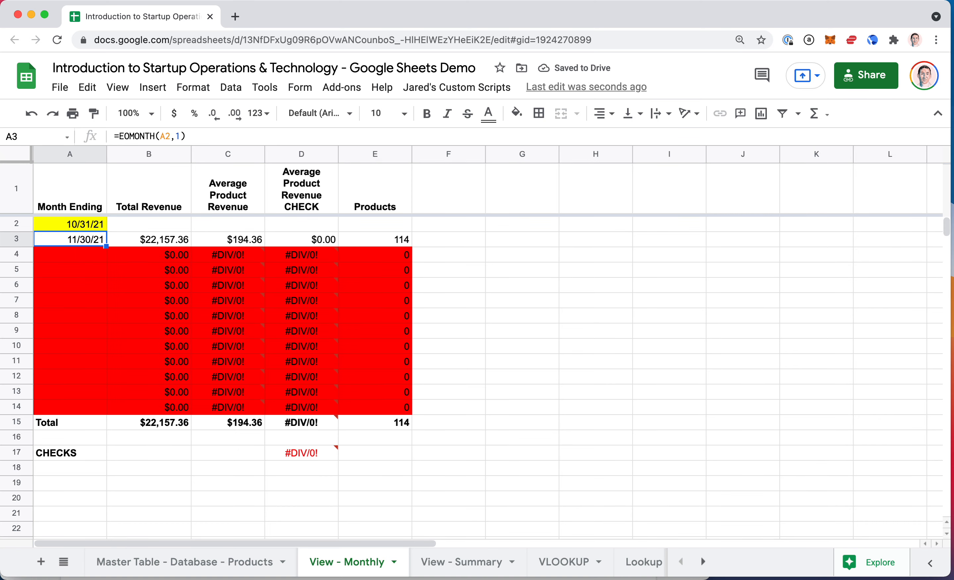
key(super+shift+Down)
key(shift+Up)
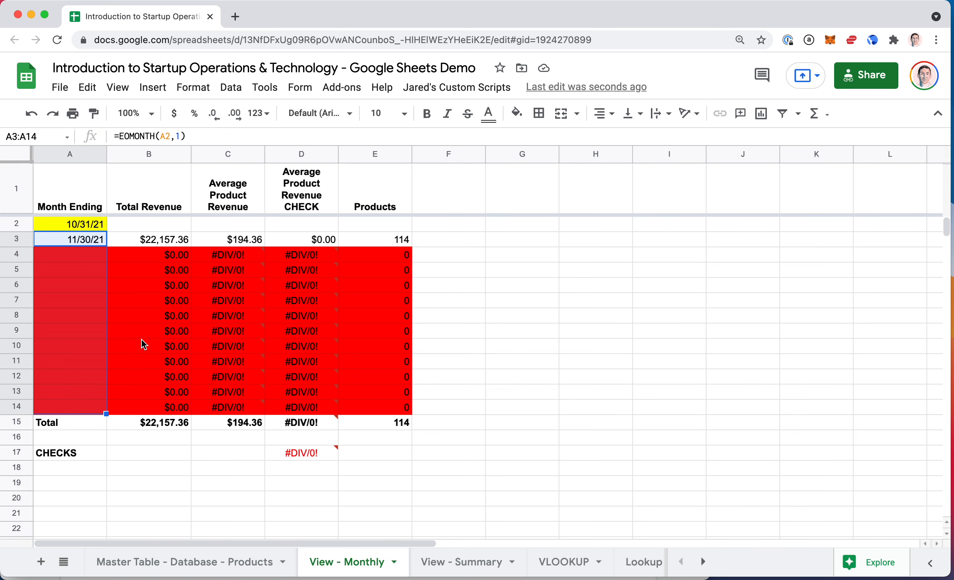
key(super+d)
click(86, 265)
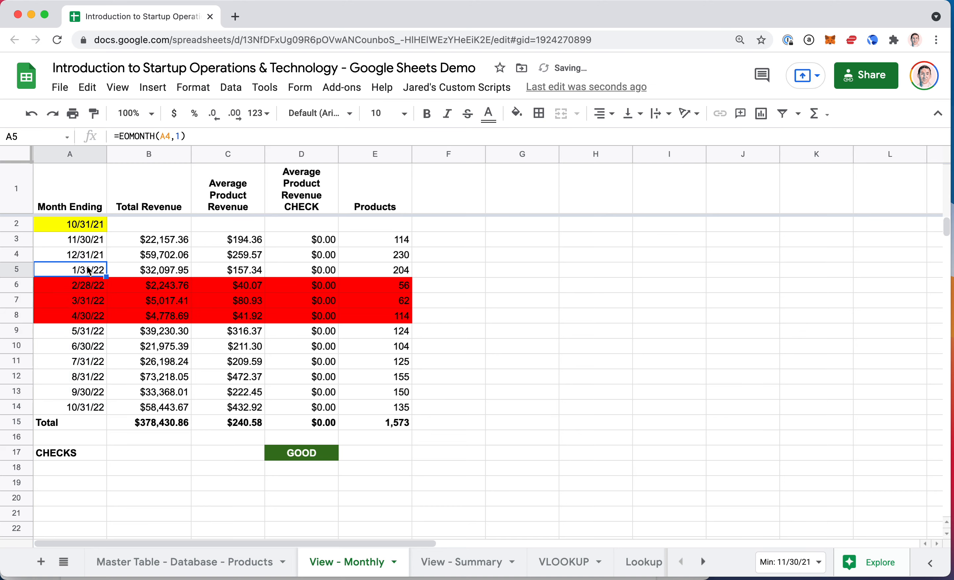
Step: Set the starting date in A2 to 10/1/21
key(Up)
key(Down)
key(Down)
key(Up)
key(Up)
key(Up)
key(Up)
key(Return)
key(Left)
key(Left)
key(Left)
key(Left)
key(BackSpace)
key(Return)
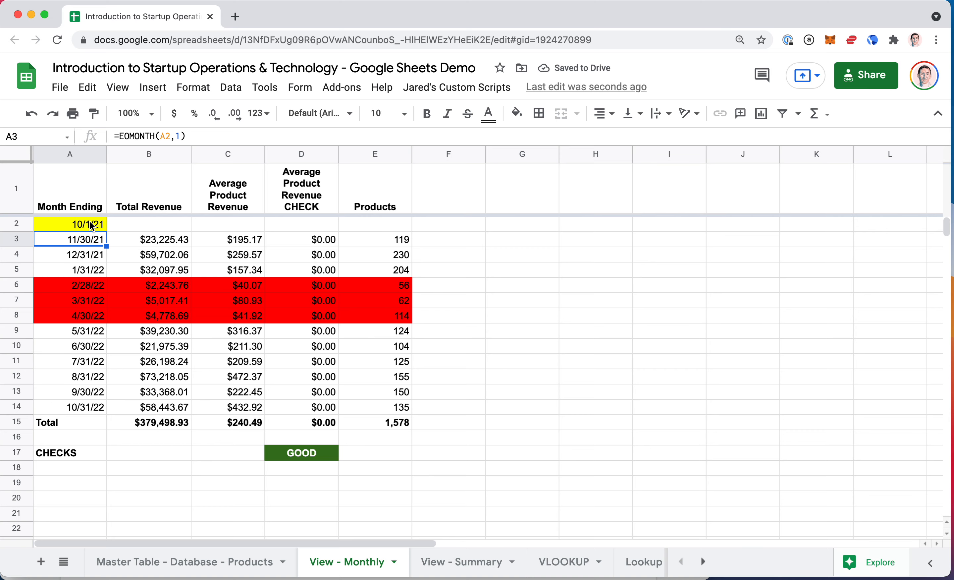
Step: Set the months argument of the EOMONTH formula in A3 to 2
double_click(86, 240)
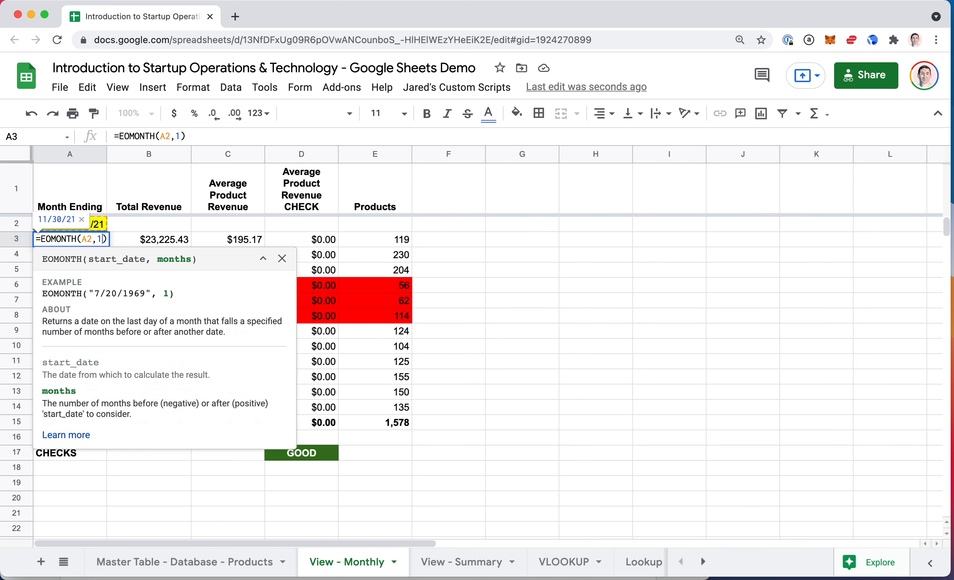
key(BackSpace)
text(2)
key(Return)
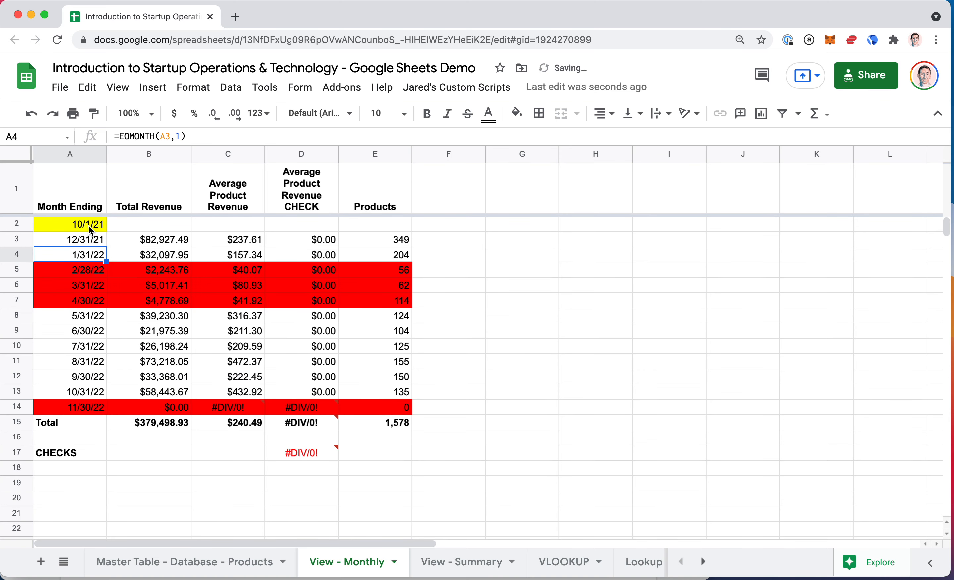
Step: Undo the months argument change in A3 and the starting date change in A2
key(super+z)
key(super+z)
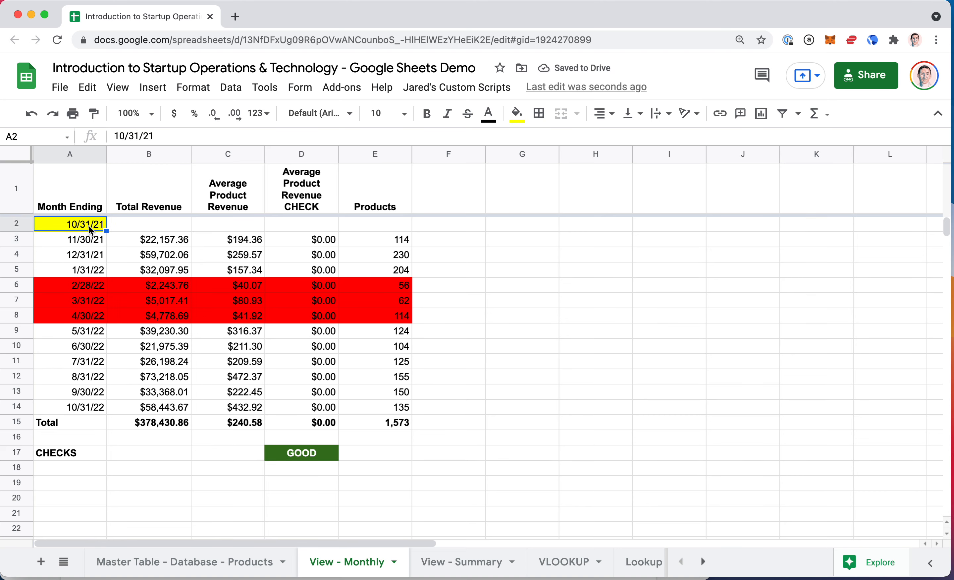
key(Down)
key(Down)
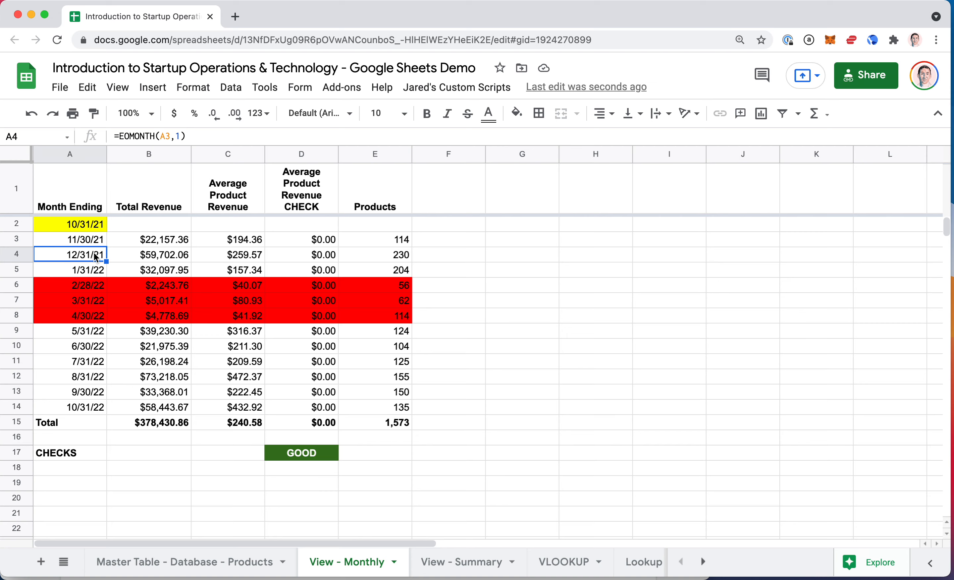
click(90, 241)
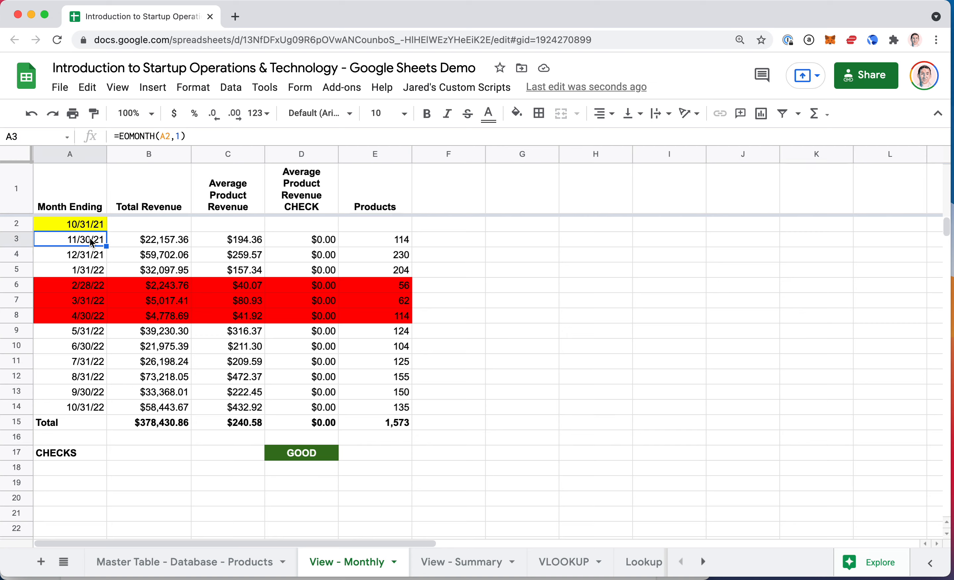
Step: Enter the formula =date(year(A5),month(E5)+1,1) in cell G5
click(510, 272)
text(=)
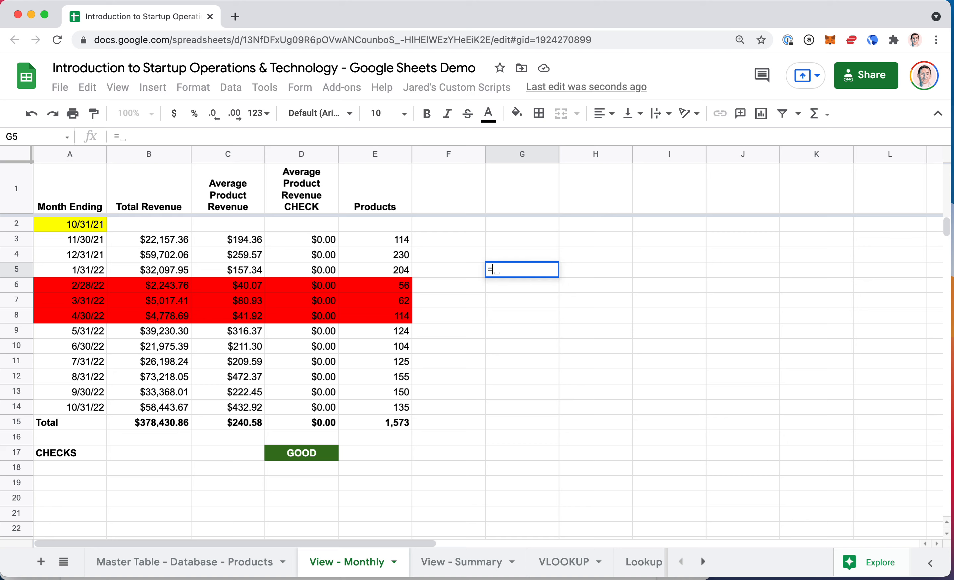
text(date()
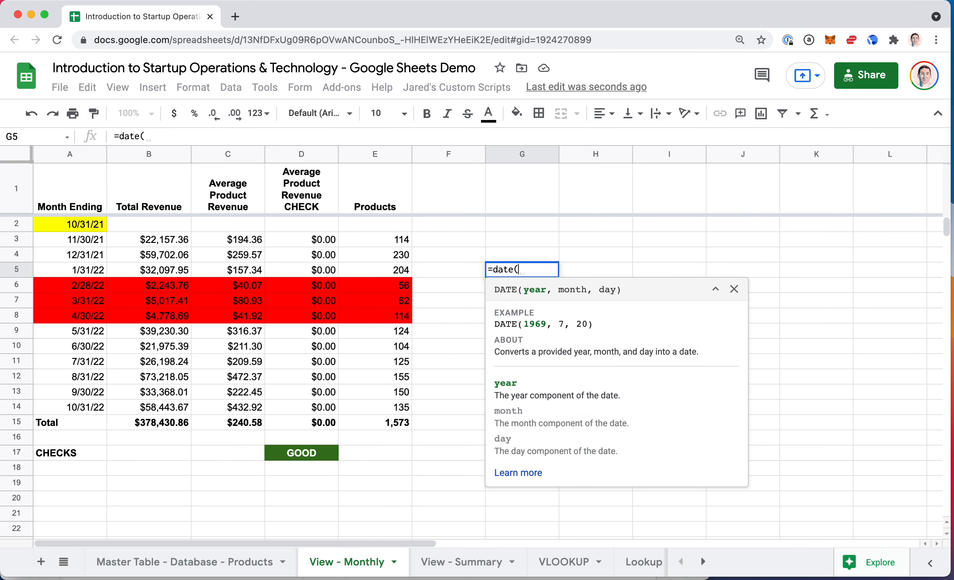
text(year(A5)
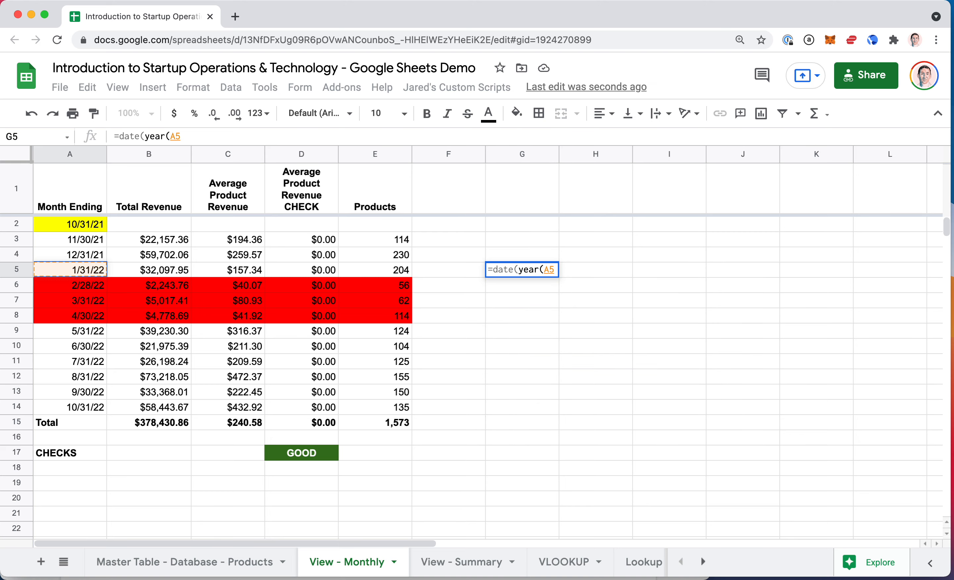
text(),m)
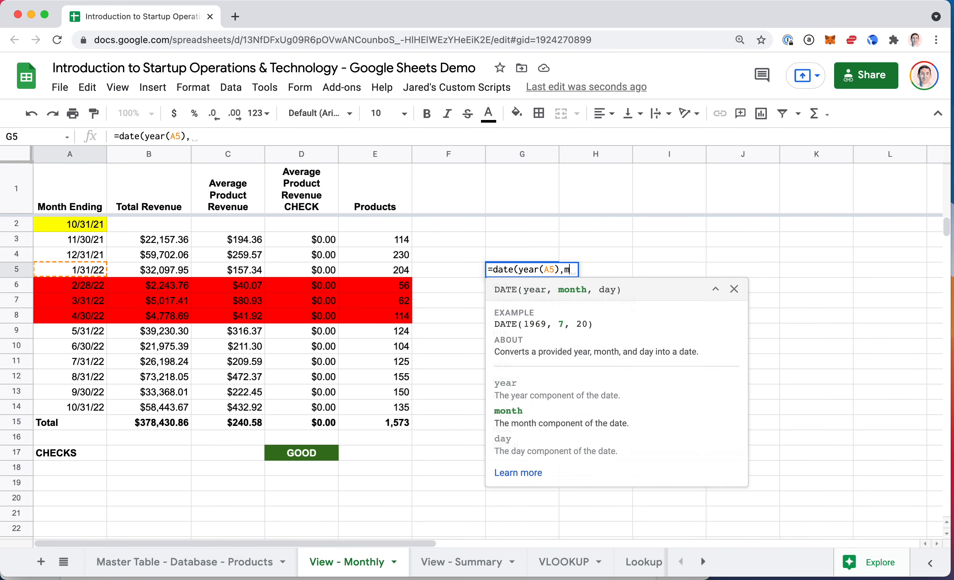
text(onth()
key(Left)
key(Left)
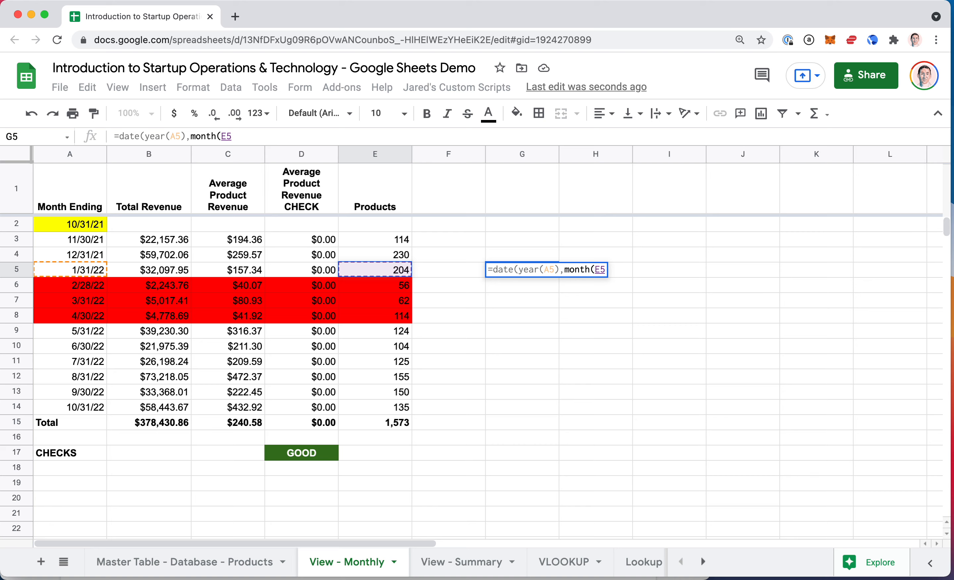
text()+1)
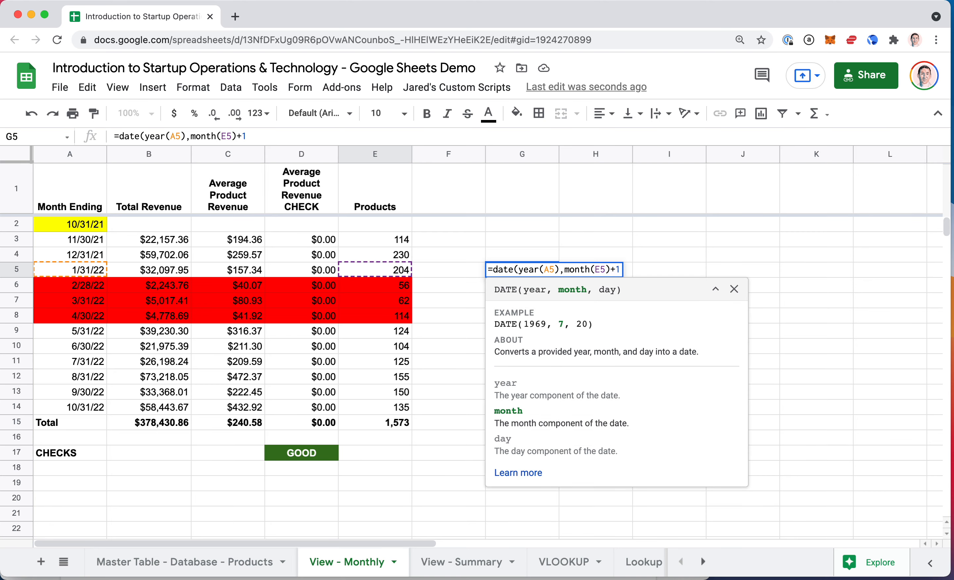
text(, )
text(1))
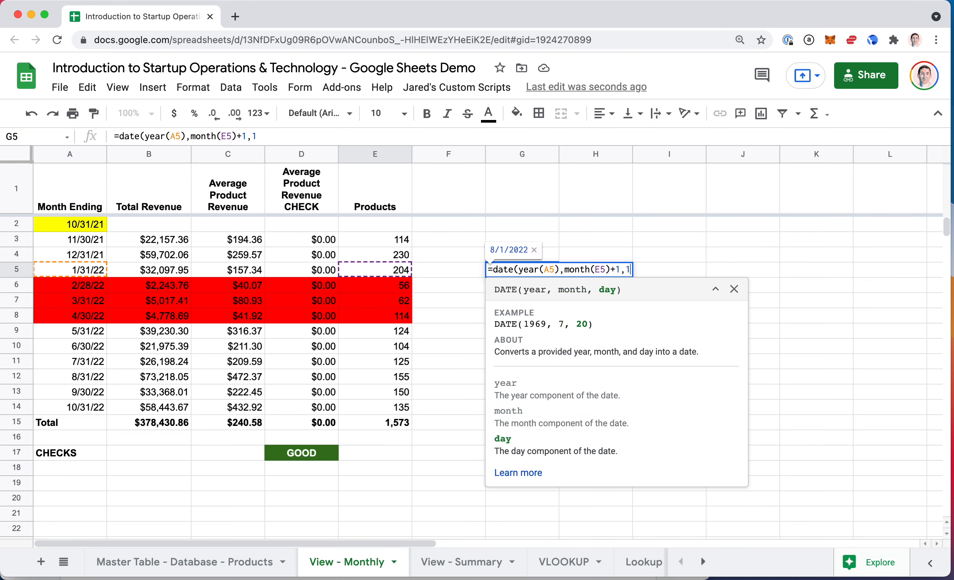
key(Return)
key(Up)
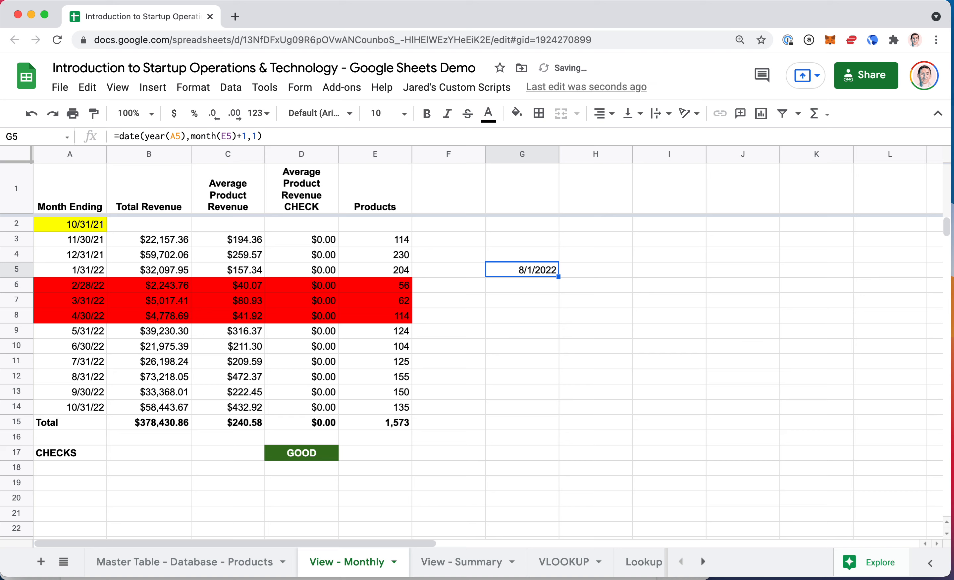
Step: Fill the DATE formula from G5 down through G15
key(shift+Down)
key(shift+Down)
key(shift+Down)
key(shift+Down)
key(shift+Down)
key(shift+Down)
key(shift+Down)
key(shift+Down)
key(shift+Down)
key(shift+Down)
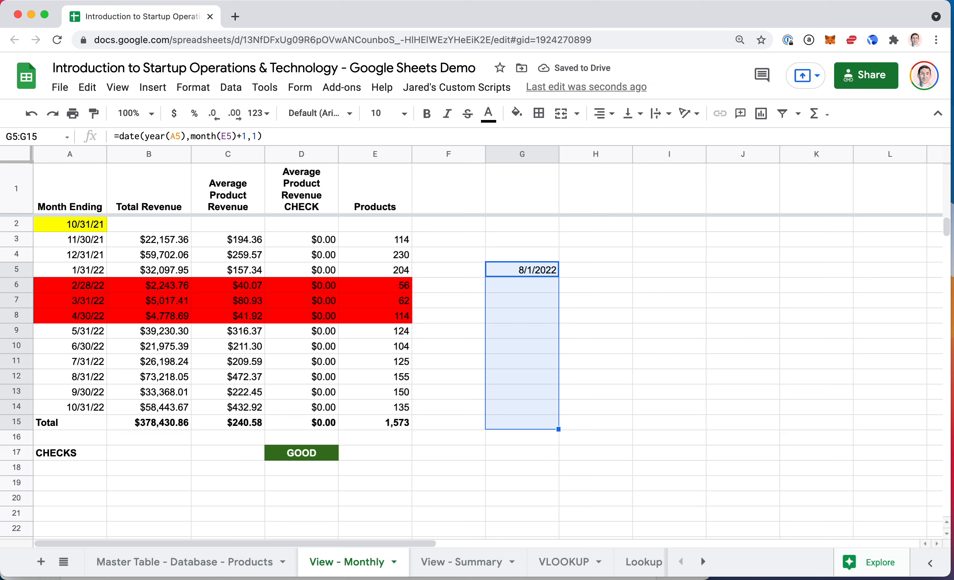
key(super+d)
key(Up)
key(Down)
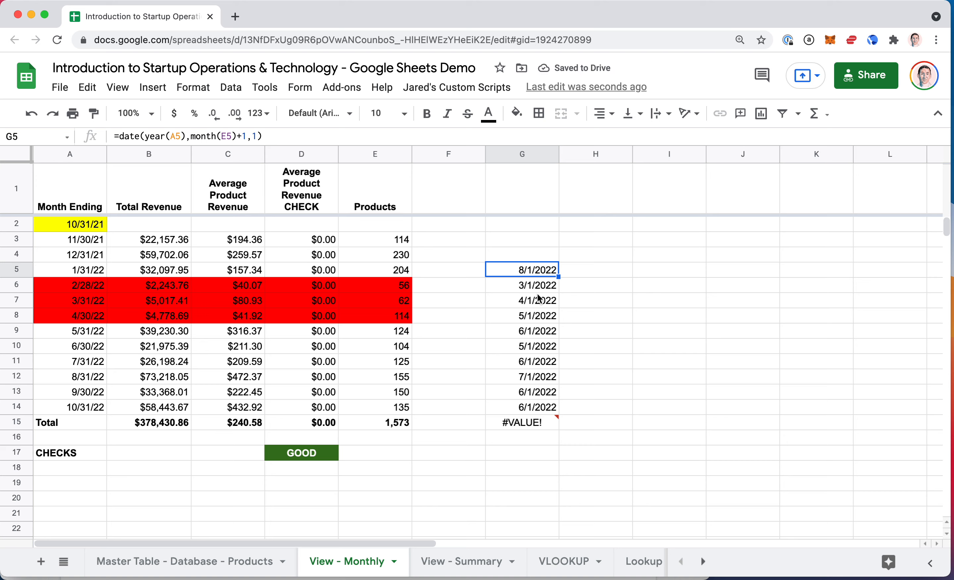
Step: Clear the surplus DATE formula in G15, beside the Total row
key(super+Down)
key(Delete)
key(Up)
key(super+Up)
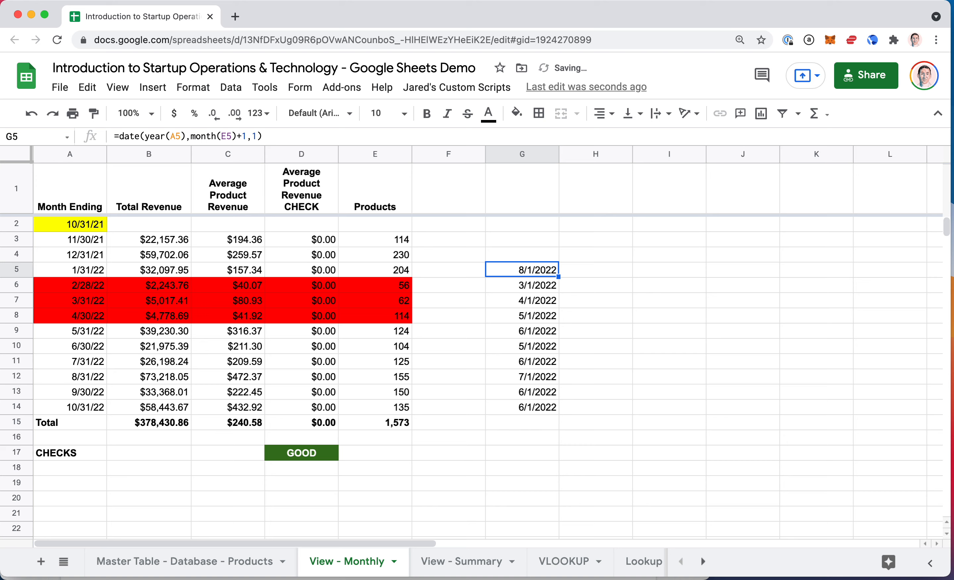
Step: Correct the month reference in G5 so the formula reads =date(year(A5),month(A5)+1,1)
key(Return)
key(Return)
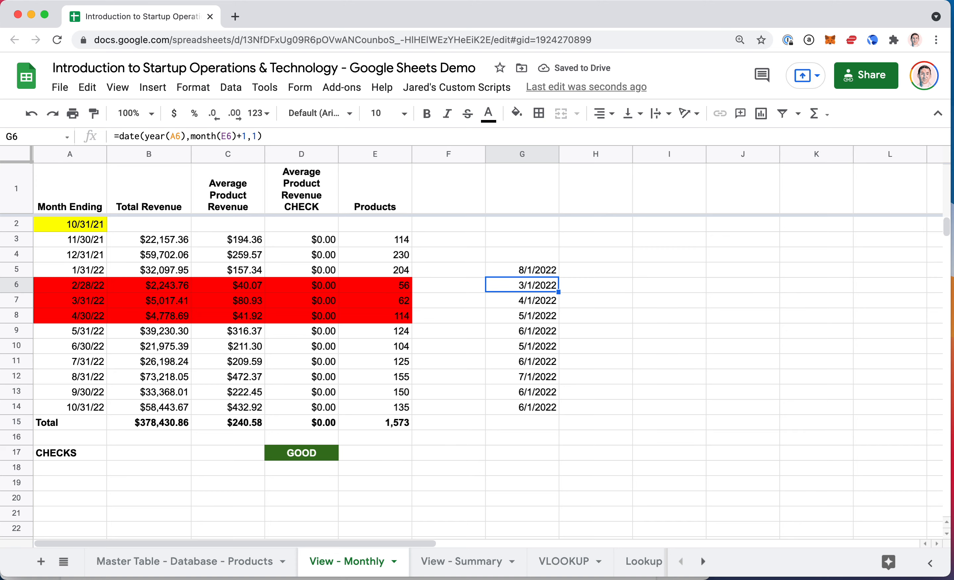
key(Return)
key(shift+Return)
key(Return)
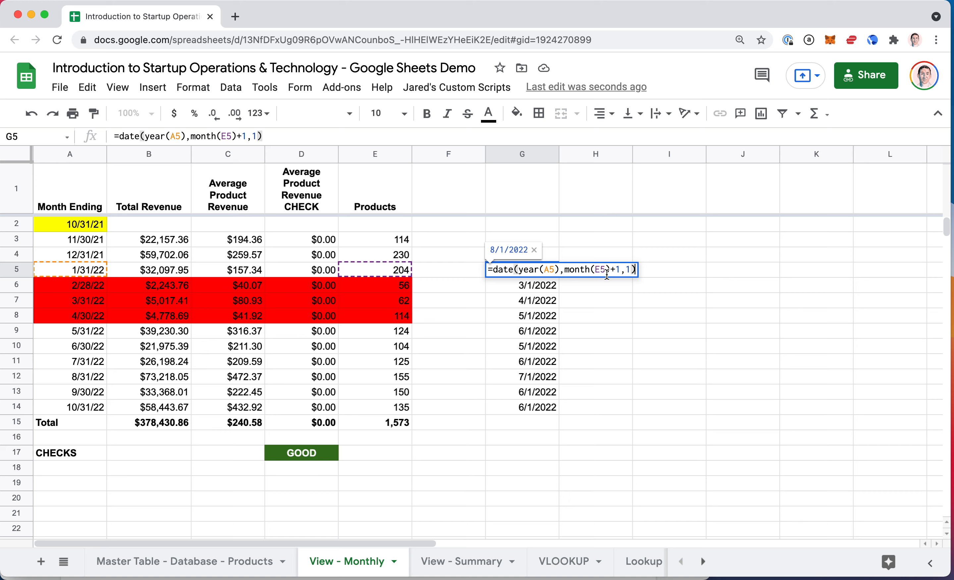
key(Escape)
key(Return)
key(Escape)
key(Return)
key(Left)
key(Left)
key(Left)
key(Left)
key(Left)
key(Left)
key(Left)
key(BackSpace)
text(A)
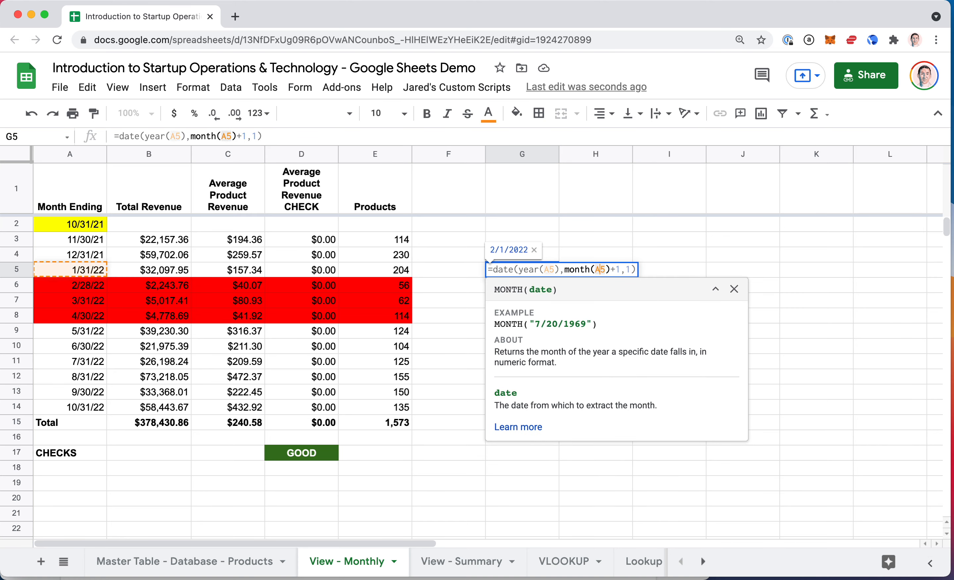
key(Return)
Step: Fill the corrected DATE formula from G5 down through G14 and review the first and last cells
key(Up)
key(super+shift+Down)
key(super+d)
key(super+shift+Up)
key(Return)
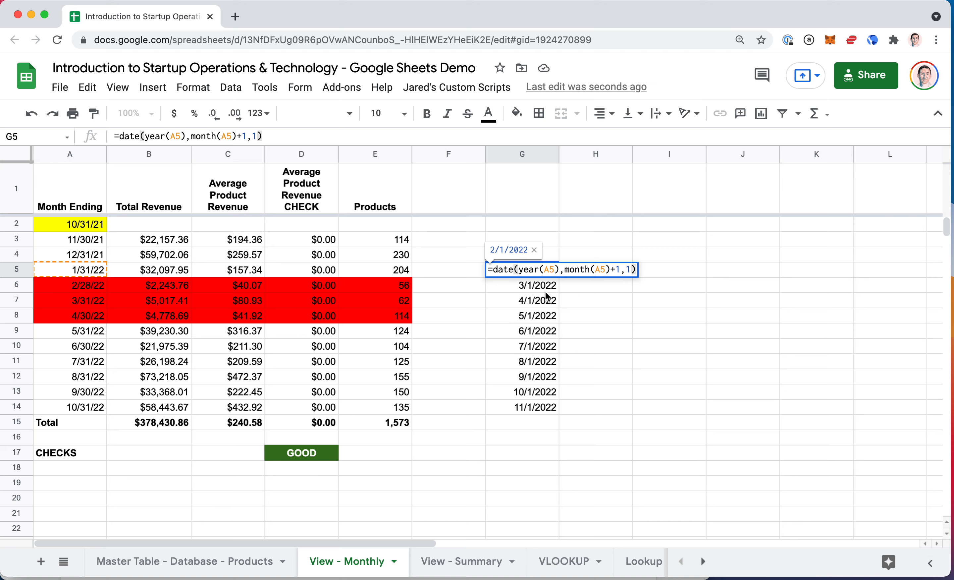
key(Return)
key(super+Down)
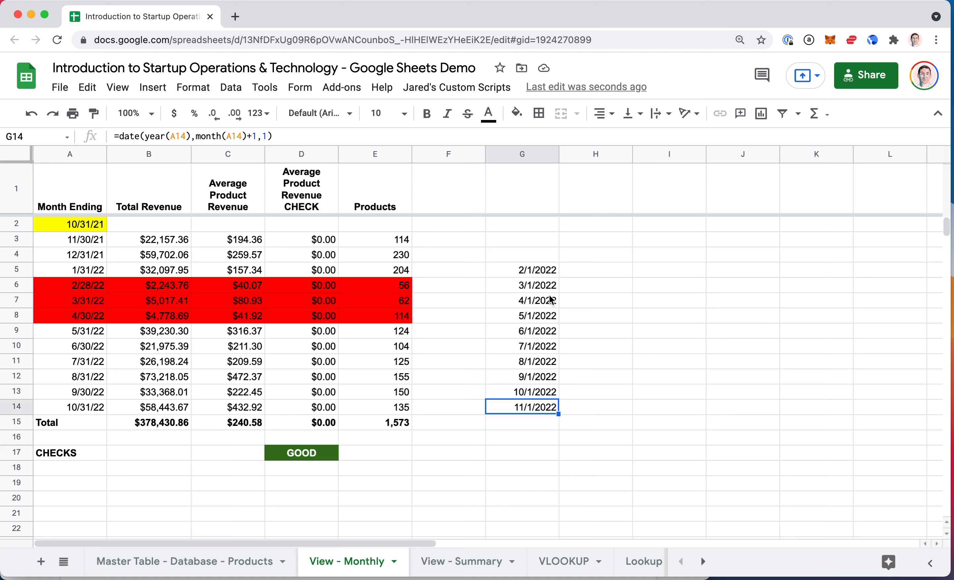
Step: Replace the Total label in A15 with the date 11/31/22 and enter 12/31/22 in A16
key(Right)
key(Left)
key(Left)
key(Left)
key(Left)
key(Left)
key(Left)
key(Left)
key(Down)
text(1)
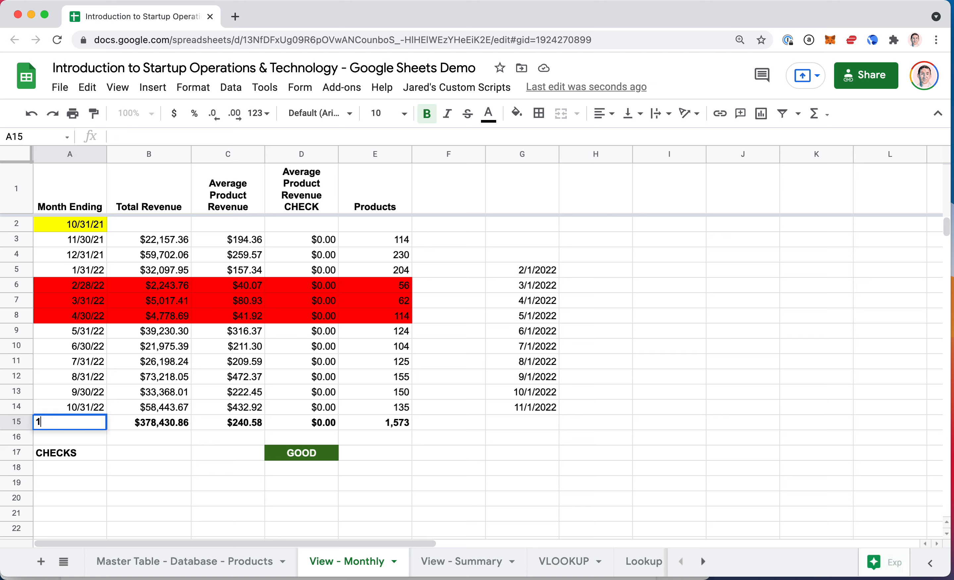
text(1/31)
key(Return)
text(22)
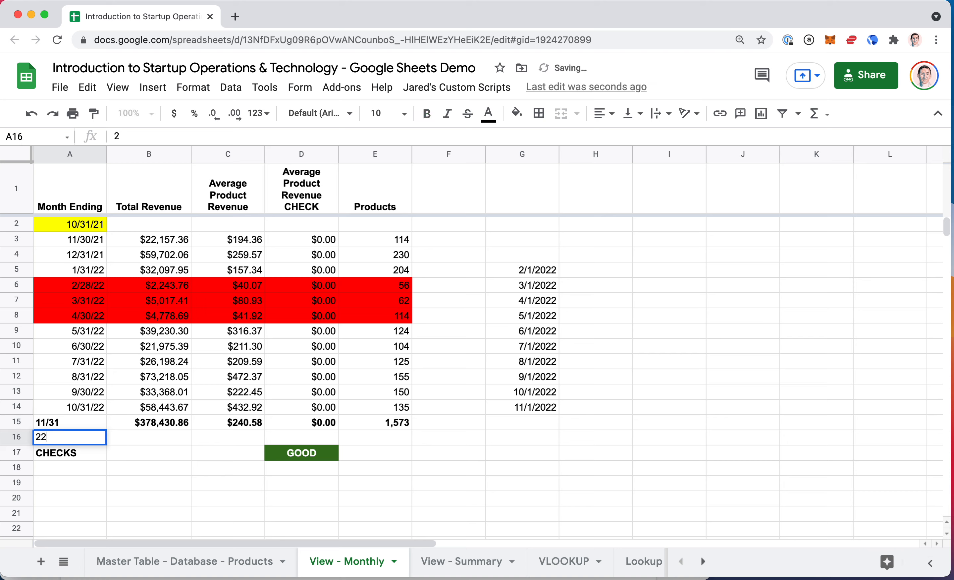
key(Escape)
key(Up)
key(Return)
text(/22)
key(Return)
text(12/31/22)
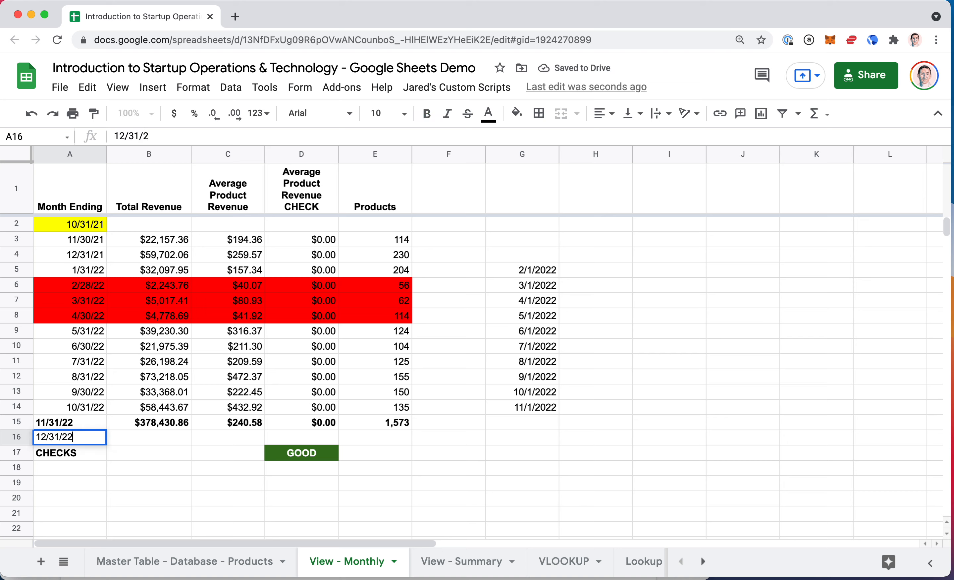
key(Return)
Step: Fill the DATE formula from G14 down through G16 and inspect the formula in G16
key(Up)
key(Up)
key(Right)
key(Right)
key(Right)
key(Right)
key(Right)
key(Right)
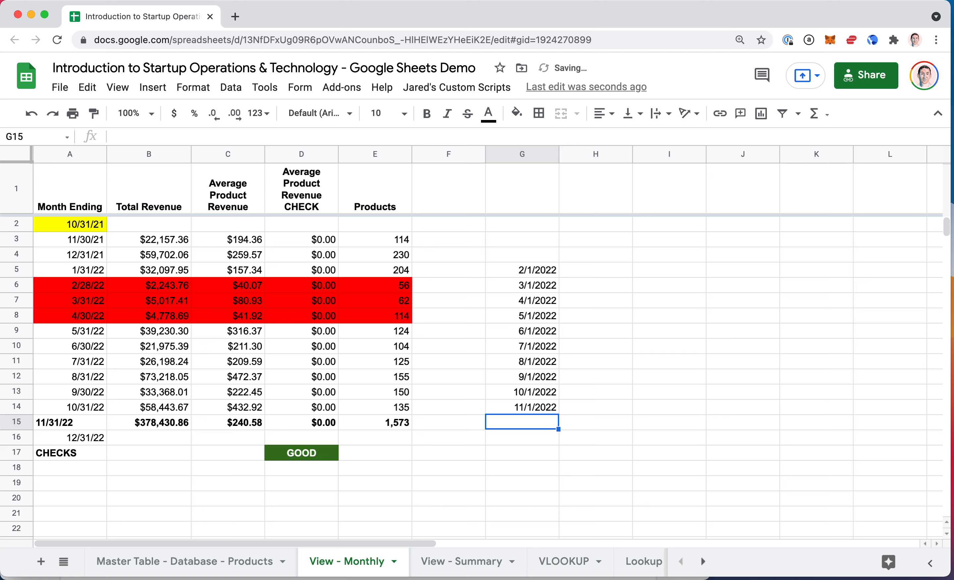
key(Up)
key(shift+Down)
key(shift+Down)
key(ctrl+d)
key(Down)
key(Down)
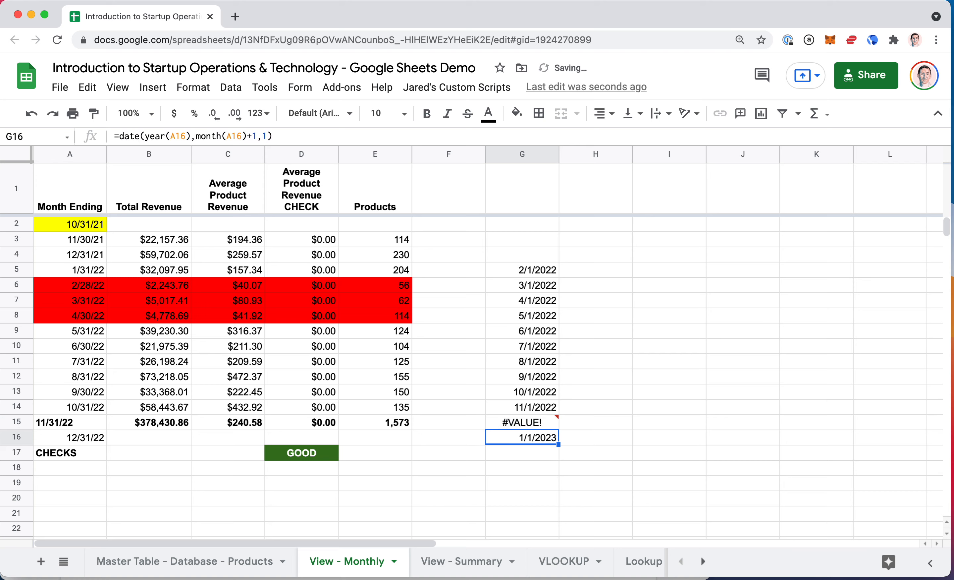
key(Return)
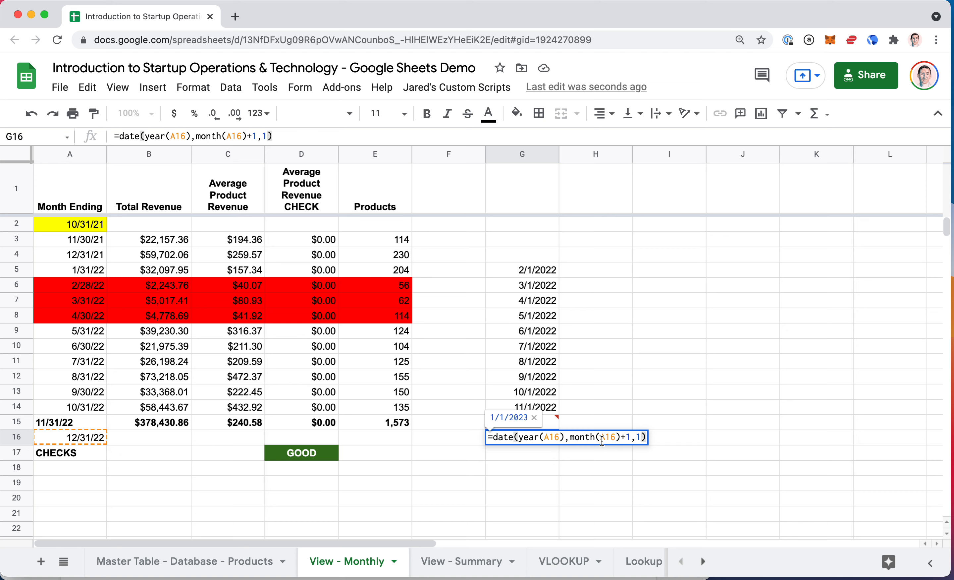
key(Escape)
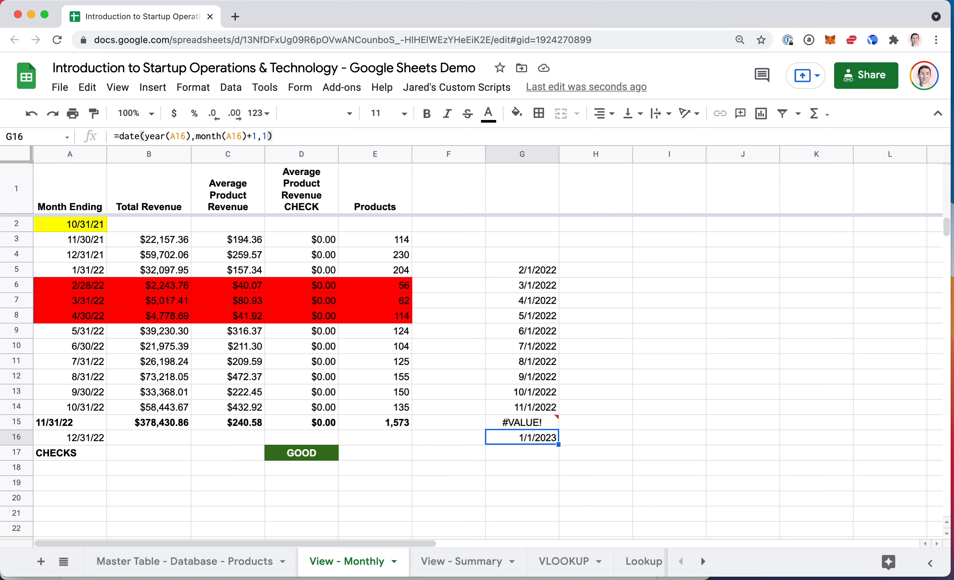
Step: Copy only the formatting of date cell A14 onto A15
key(Home)
key(Up)
key(Up)
key(ctrl+c)
key(Down)
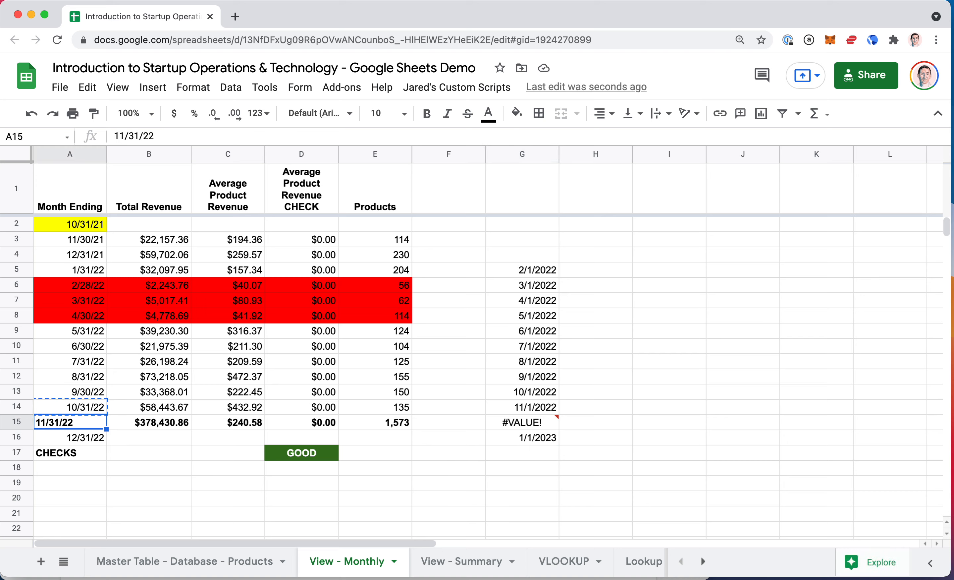
key(ctrl+alt+v)
Step: Examine the formula and error details in G15 and compare the source dates in A14 and A15
key(Right)
key(Right)
key(Right)
key(Right)
key(Right)
key(Right)
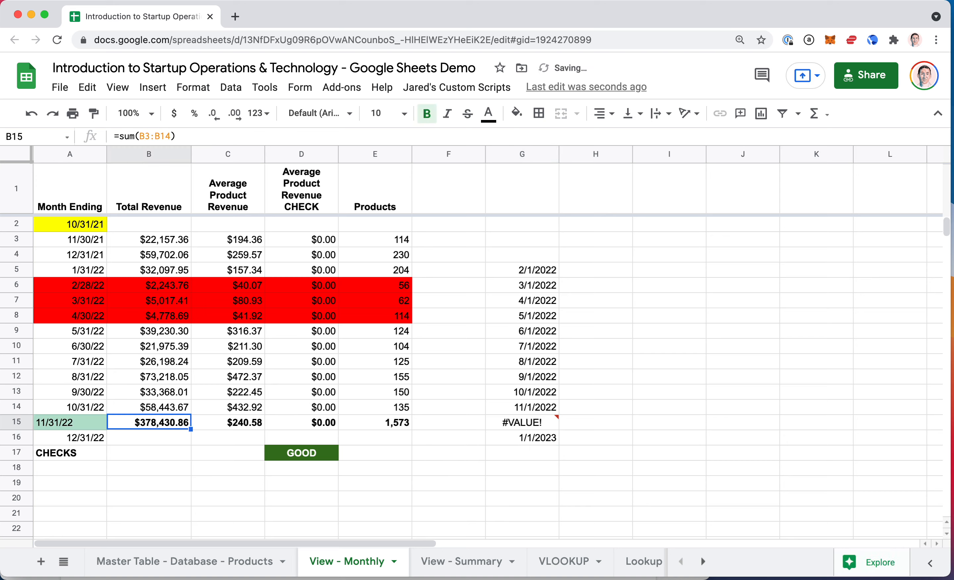
key(Return)
key(Escape)
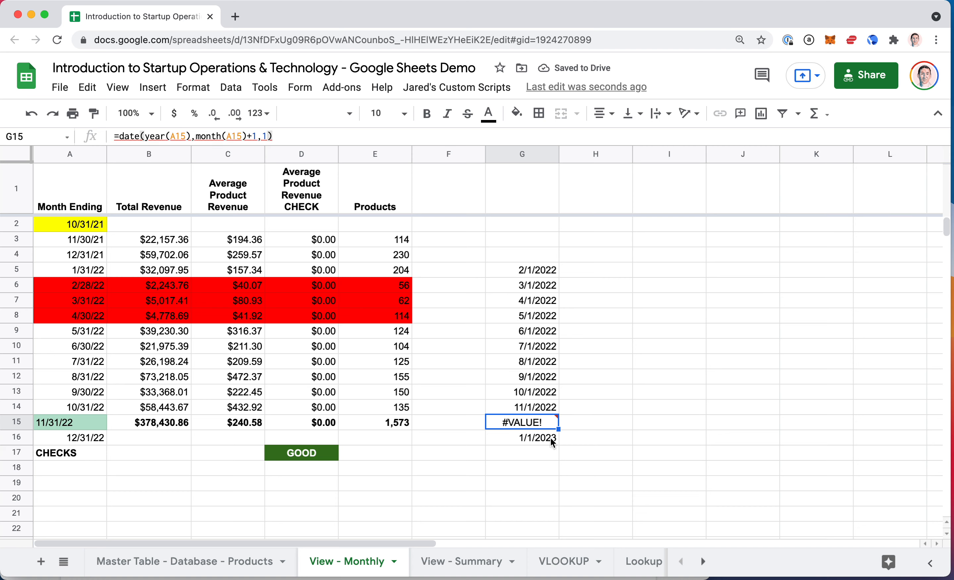
mouse_move(540, 421)
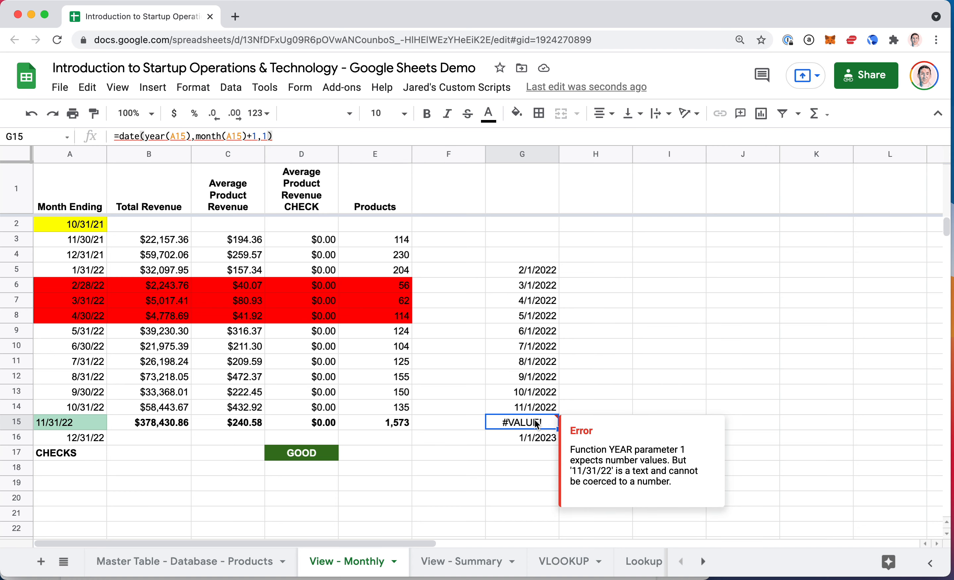
double_click(538, 423)
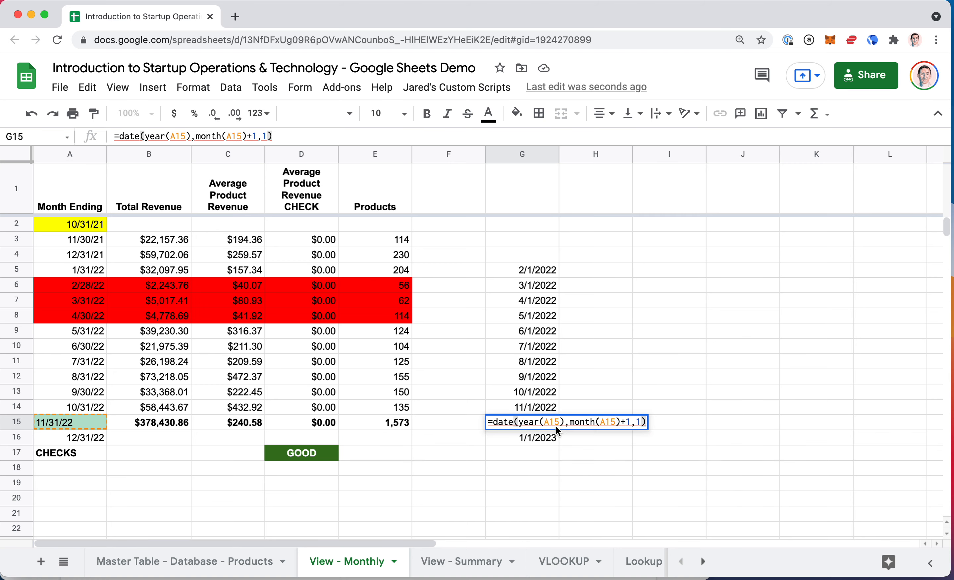
click(86, 423)
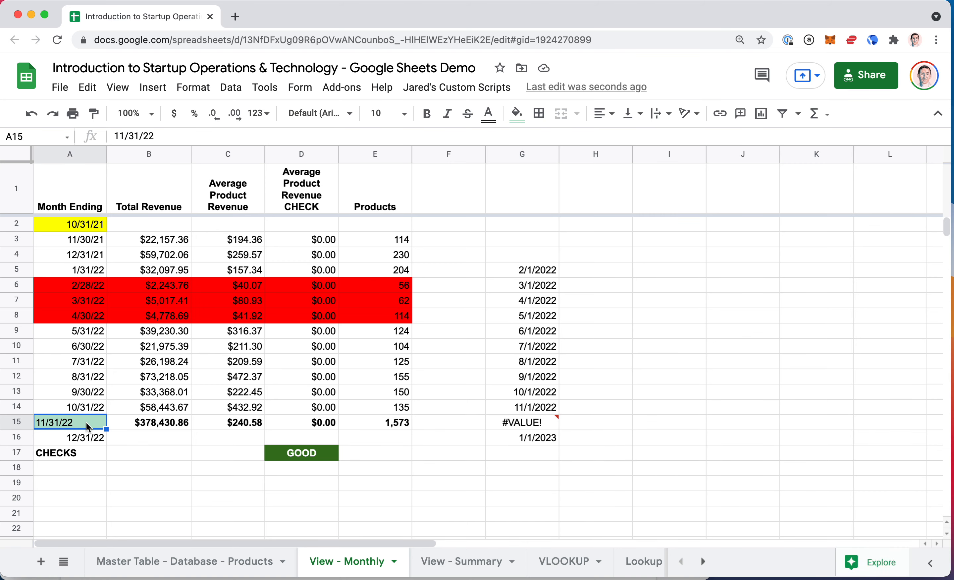
key(Up)
key(Down)
key(Up)
key(Down)
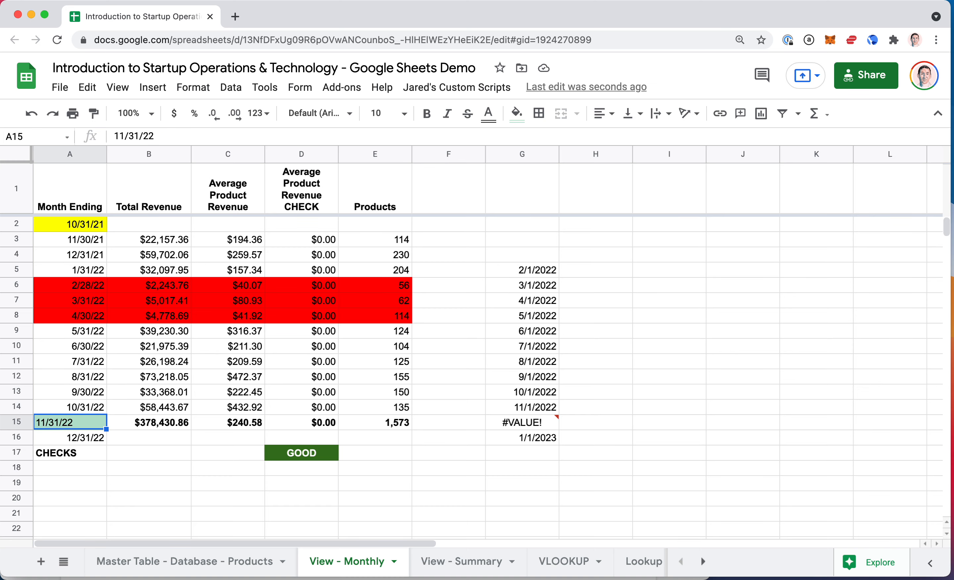
Step: Try applying the Date number format to A15 and recheck the error in G15's formula
click(194, 89)
mouse_move(218, 155)
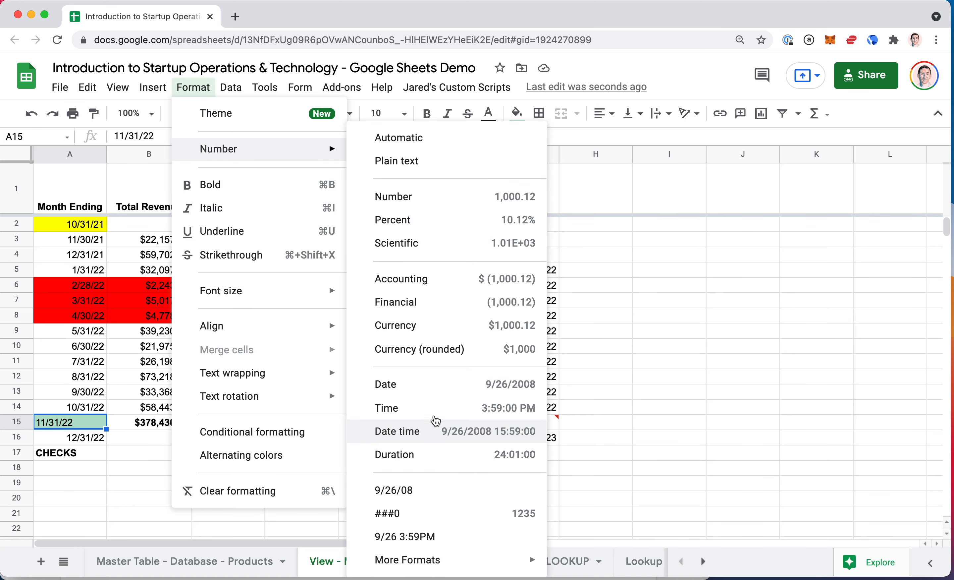
click(453, 381)
click(523, 426)
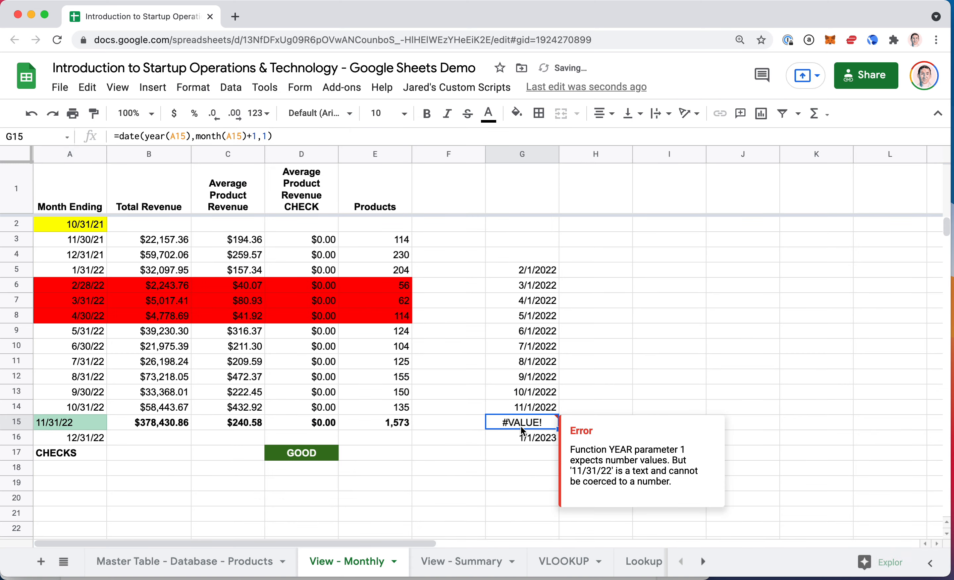
double_click(523, 430)
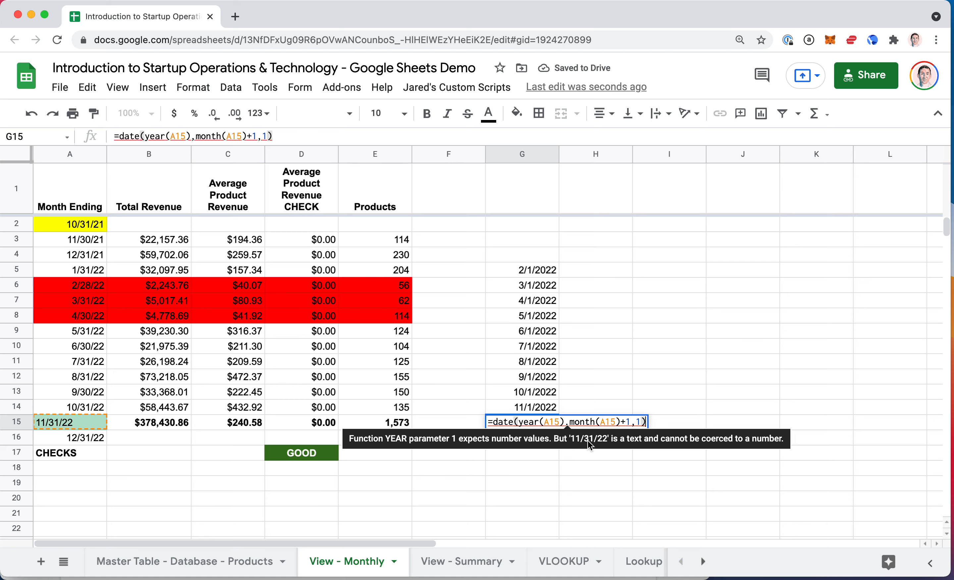
key(Escape)
Step: Clear the typed date in A15 and copy A14's formula into it, giving =EOMONTH(A14,1)
click(75, 424)
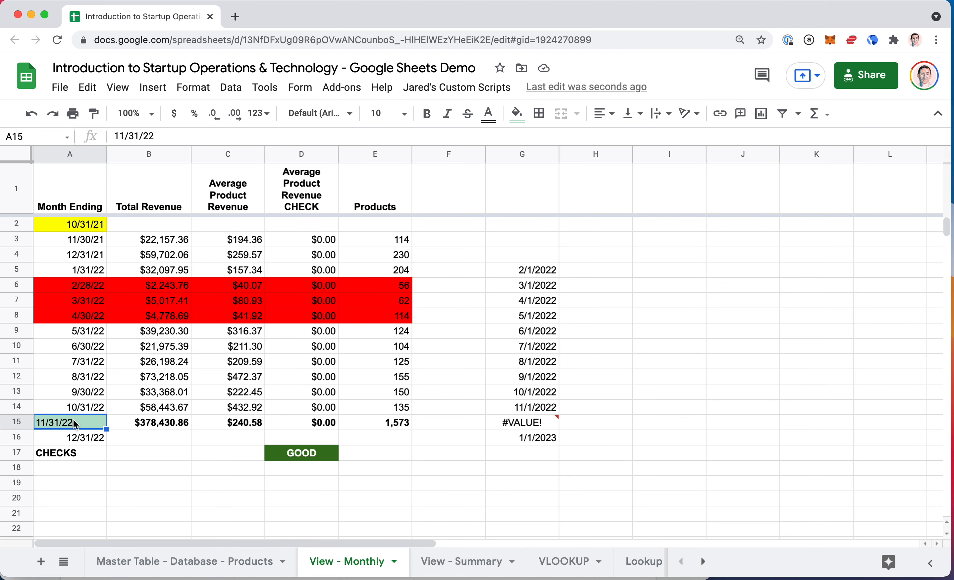
key(BackSpace)
key(Up)
key(ctrl+c)
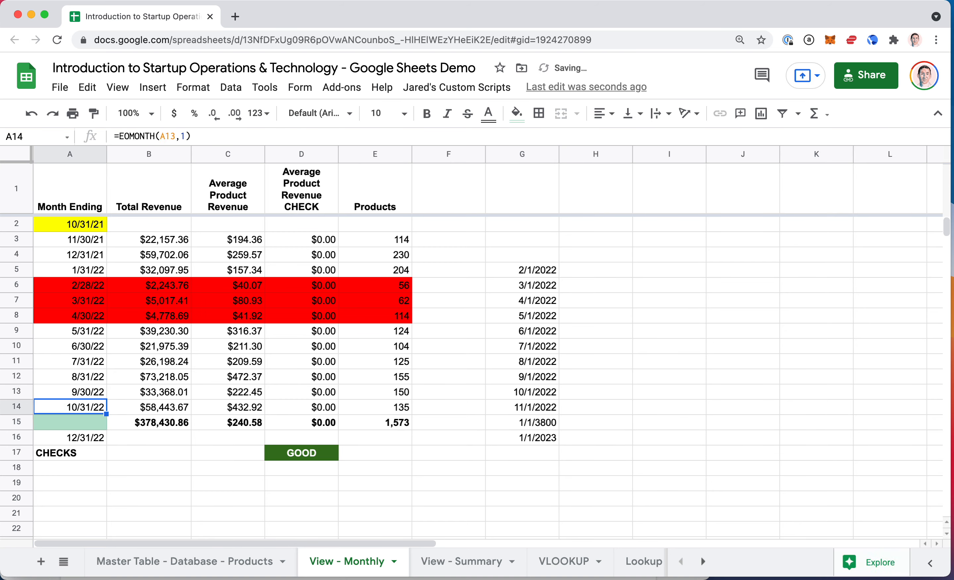
key(Down)
key(ctrl+v)
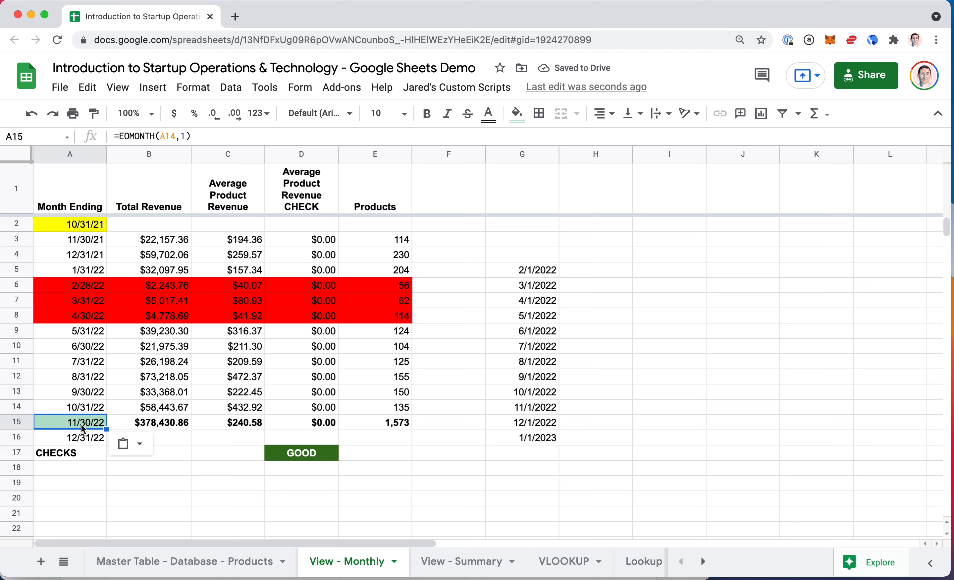
Step: Review the DATE formulas in G15, G9 and G11 alongside the EOMONTH formula in A9
click(542, 428)
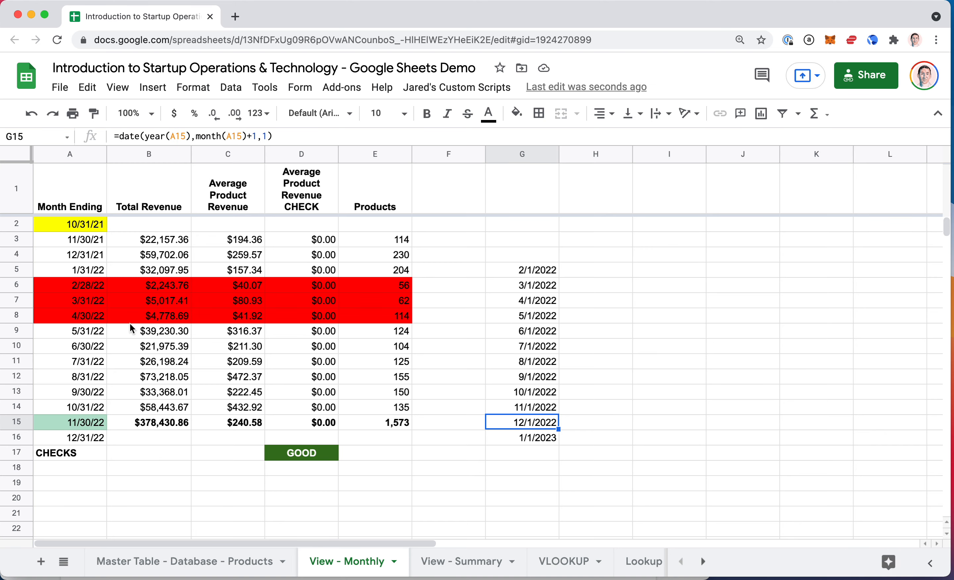
click(89, 334)
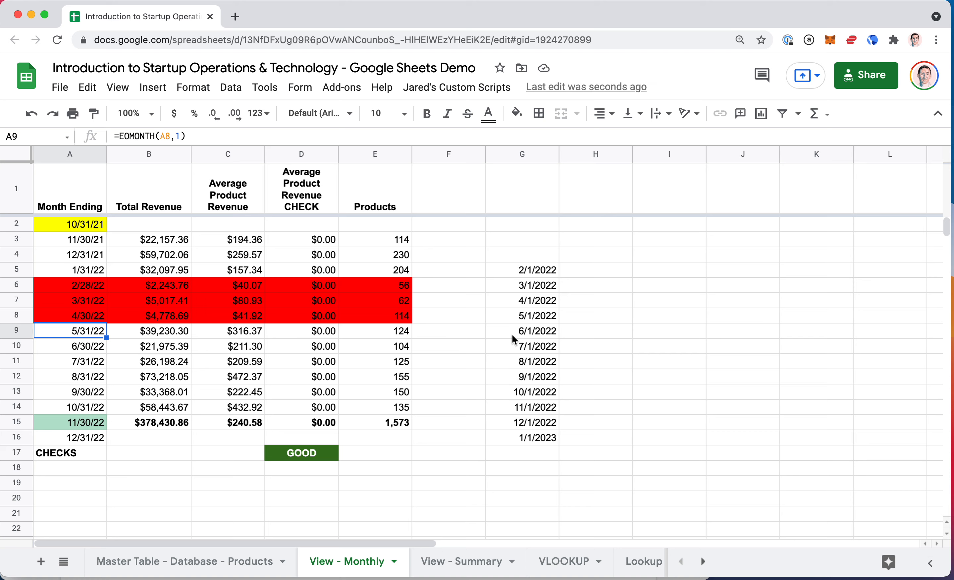
click(544, 330)
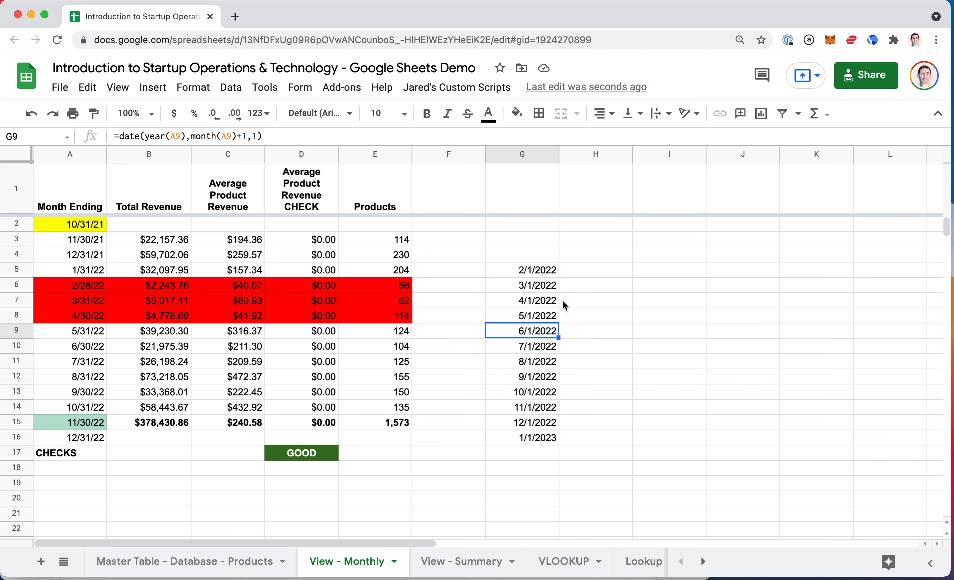
click(536, 363)
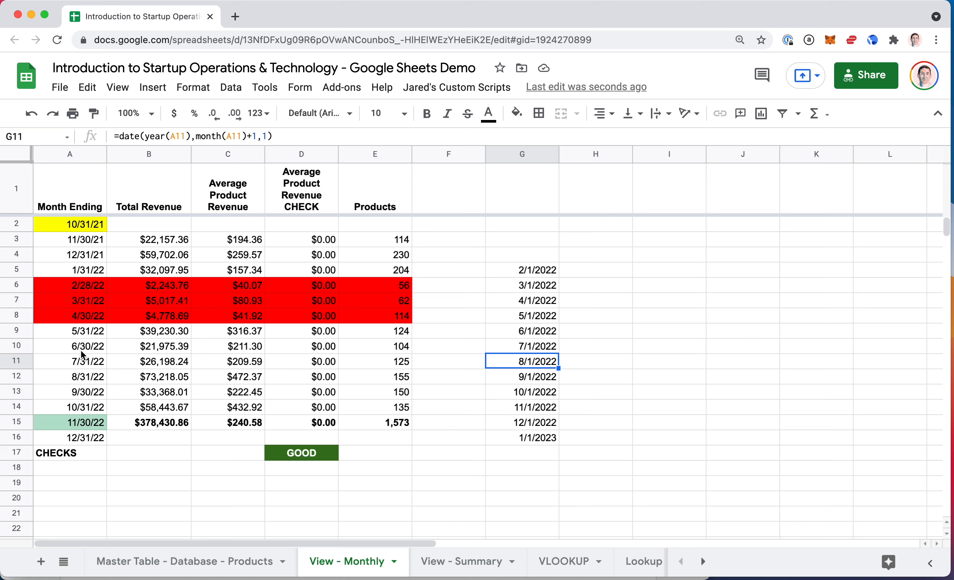
scroll(80, 337, down, 5)
scroll(80, 339, up, 5)
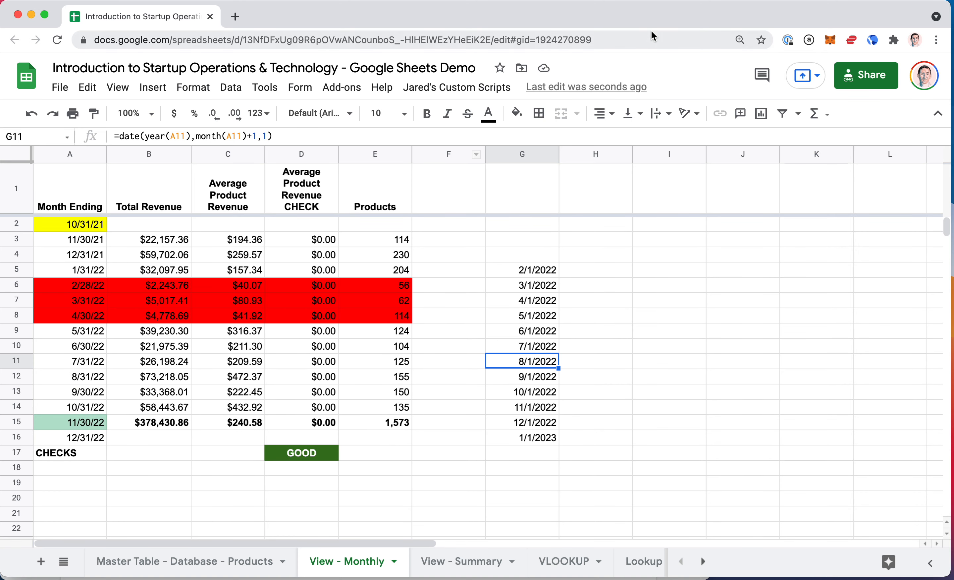